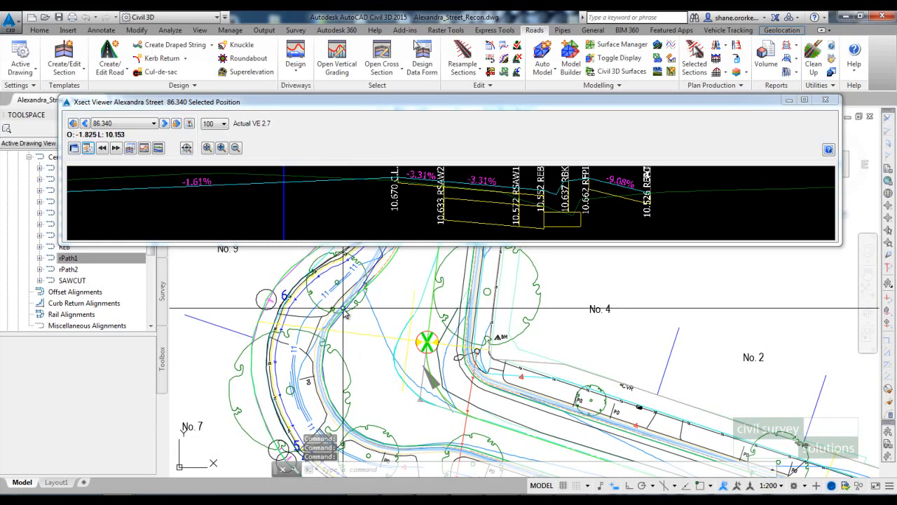
# - Step back through the Alexandra Street cross sections to chainage 70.000 and return to chainage 86.340
pyautogui.moveTo(403, 331); pyautogui.dragTo(407, 351, button='middle')
pyautogui.scroll(1, 407, 351)
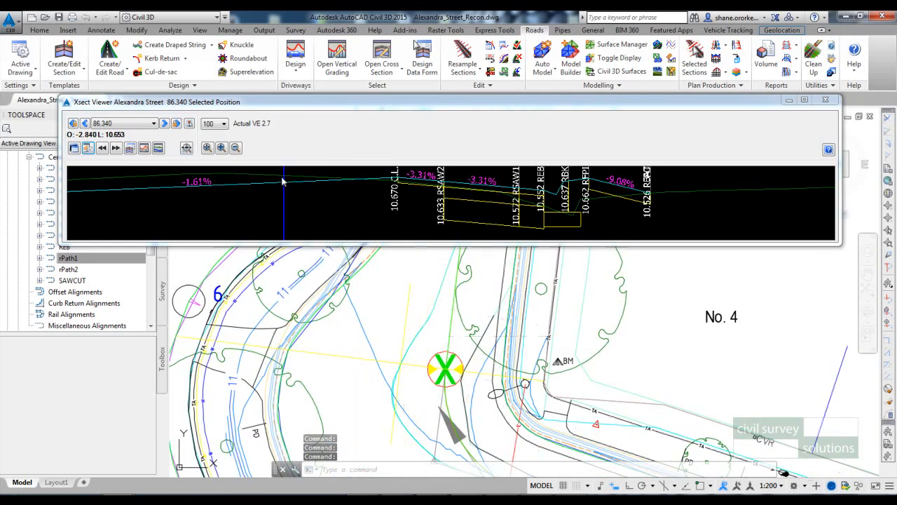
pyautogui.moveTo(306, 212); pyautogui.dragTo(324, 222, button='middle')
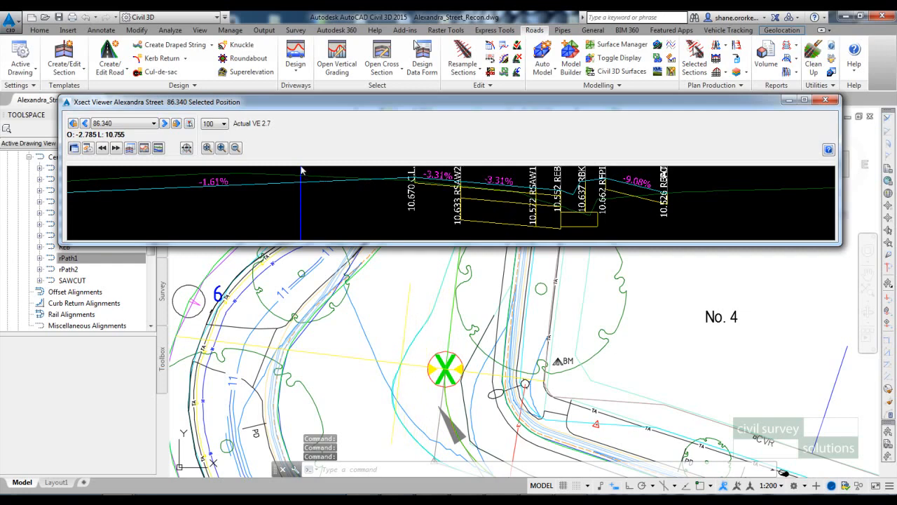
pyautogui.click(85, 124)
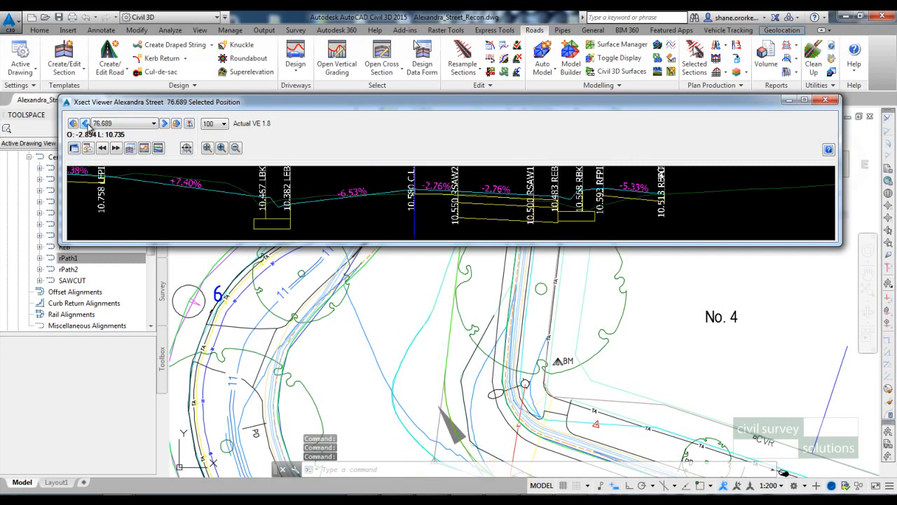
pyautogui.click(86, 124)
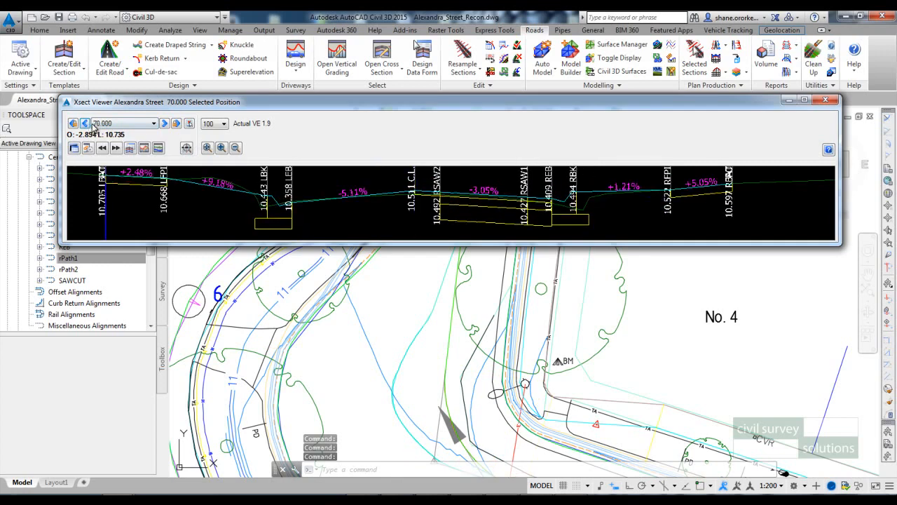
pyautogui.click(164, 123)
pyautogui.click(165, 123)
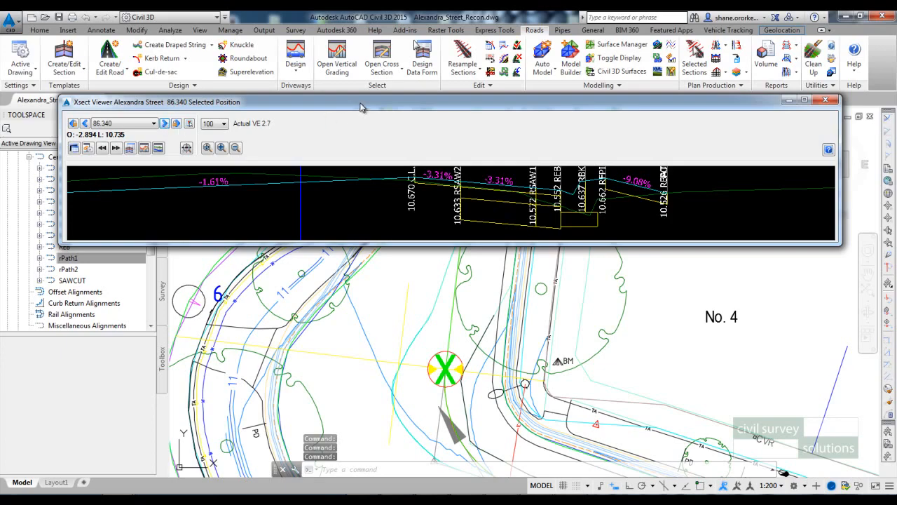
# - Open the design data form for the Alexandra Street alignment and arrange it alongside the cross-section viewer
pyautogui.moveTo(364, 104); pyautogui.dragTo(362, 124)
pyautogui.scroll(-2, 506, 321)
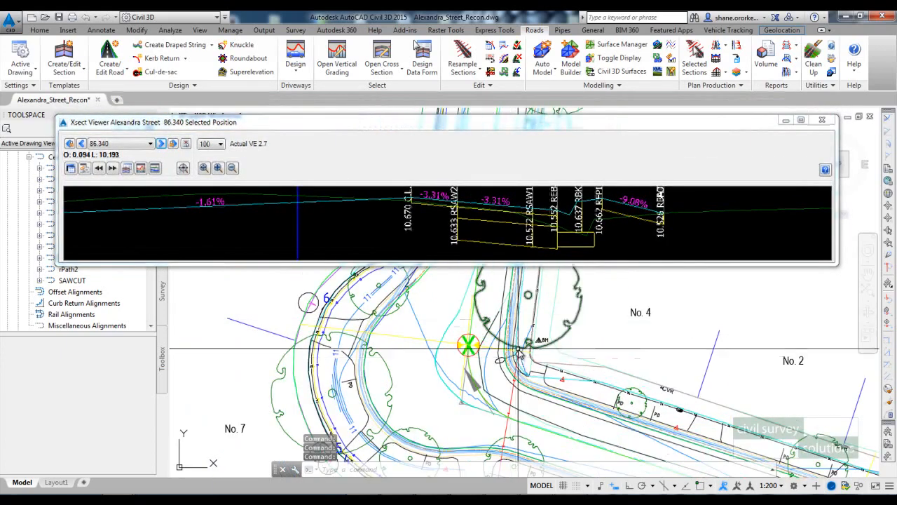
pyautogui.moveTo(519, 361); pyautogui.dragTo(446, 335, button='middle')
pyautogui.click(422, 63)
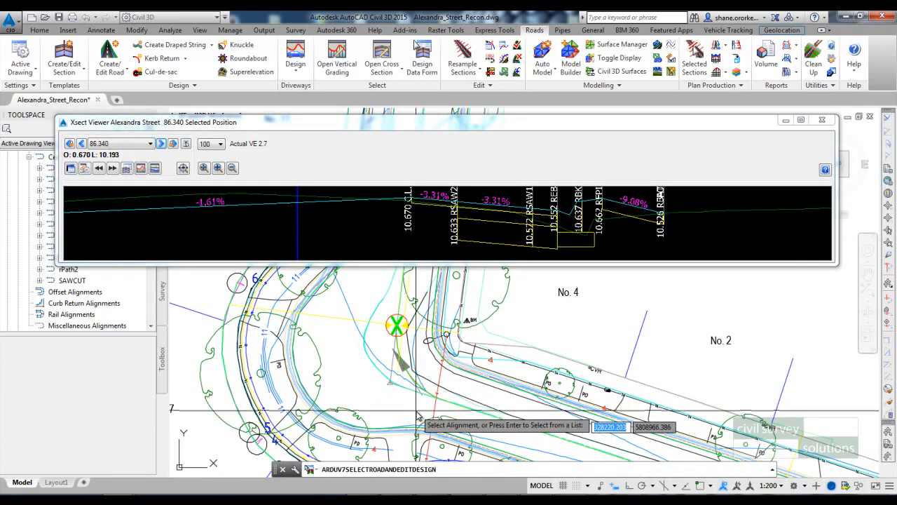
pyautogui.click(490, 416)
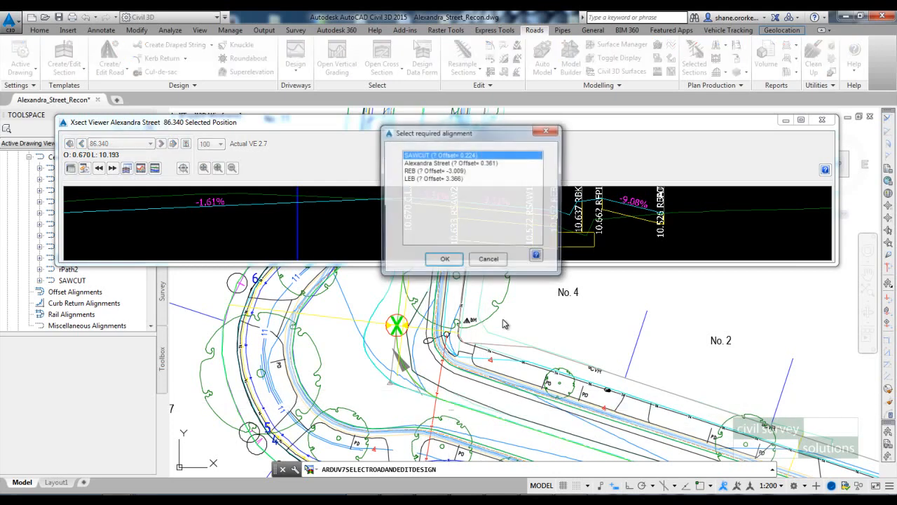
pyautogui.click(459, 162)
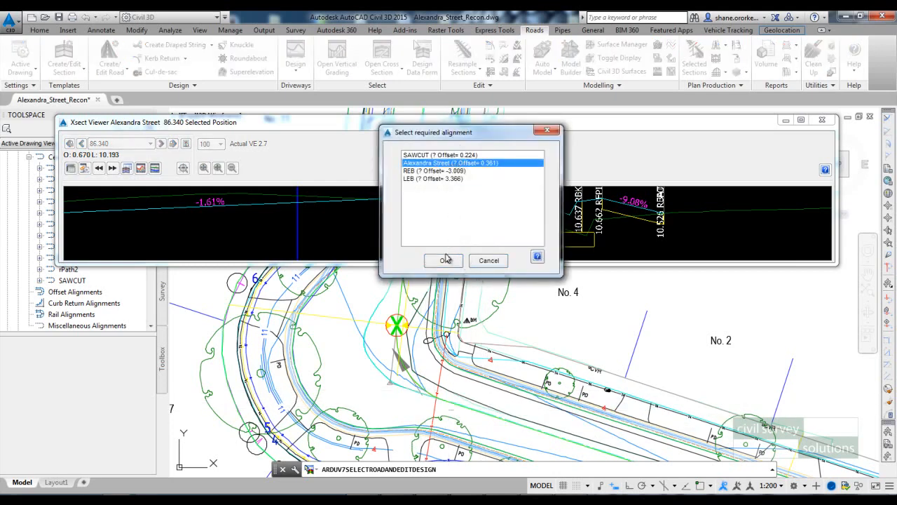
pyautogui.click(447, 260)
pyautogui.moveTo(374, 17); pyautogui.dragTo(619, 167)
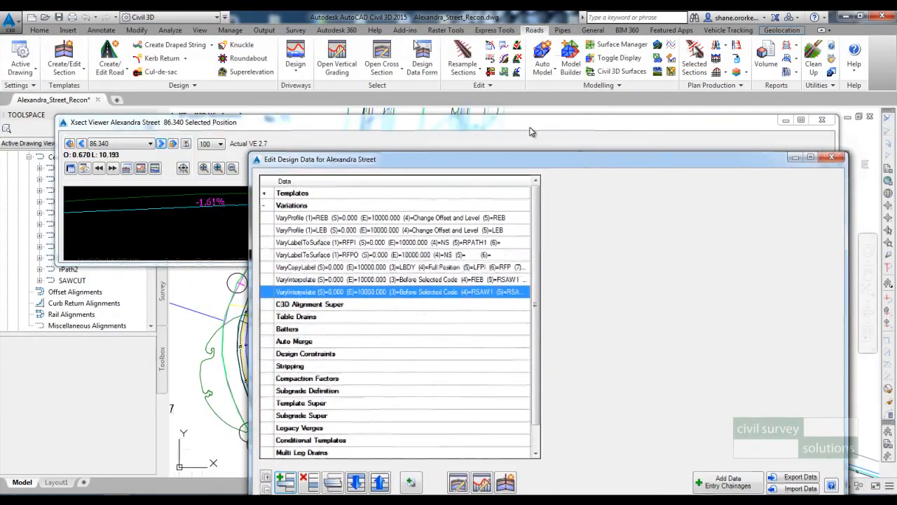
pyautogui.moveTo(525, 126); pyautogui.dragTo(438, 60)
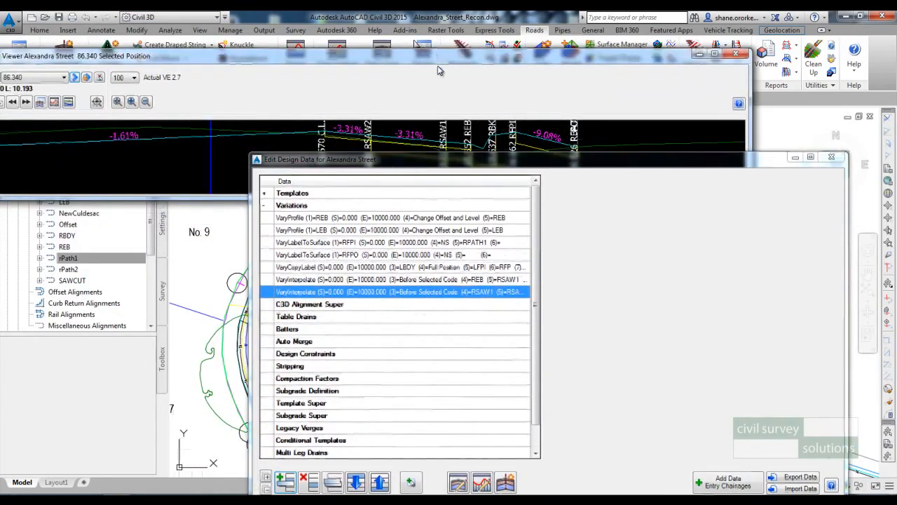
# - Start a new Insert Section variation at the end of the Alexandra Street variations
pyautogui.click(307, 206)
pyautogui.click(285, 480)
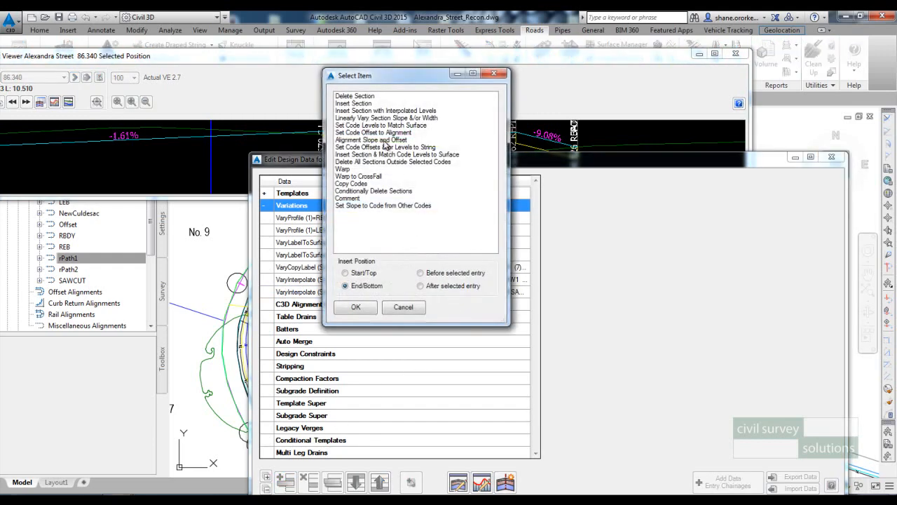
pyautogui.click(368, 104)
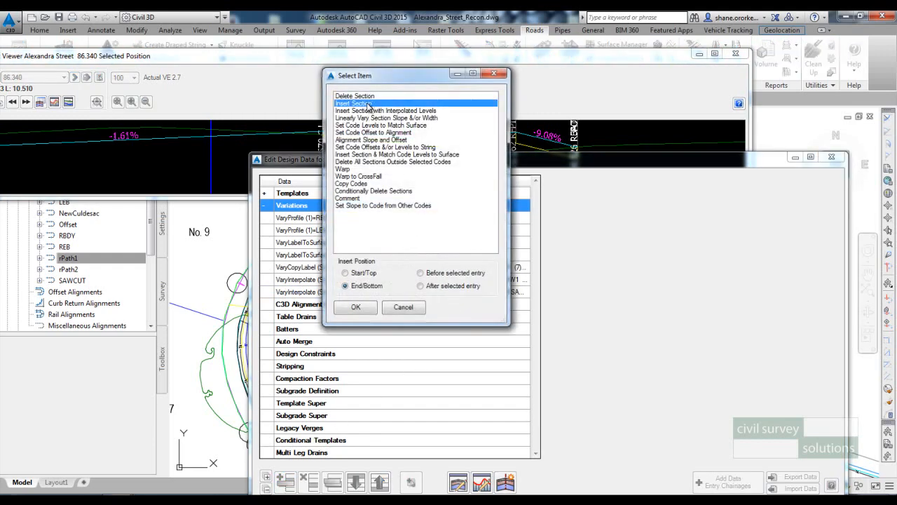
pyautogui.click(358, 307)
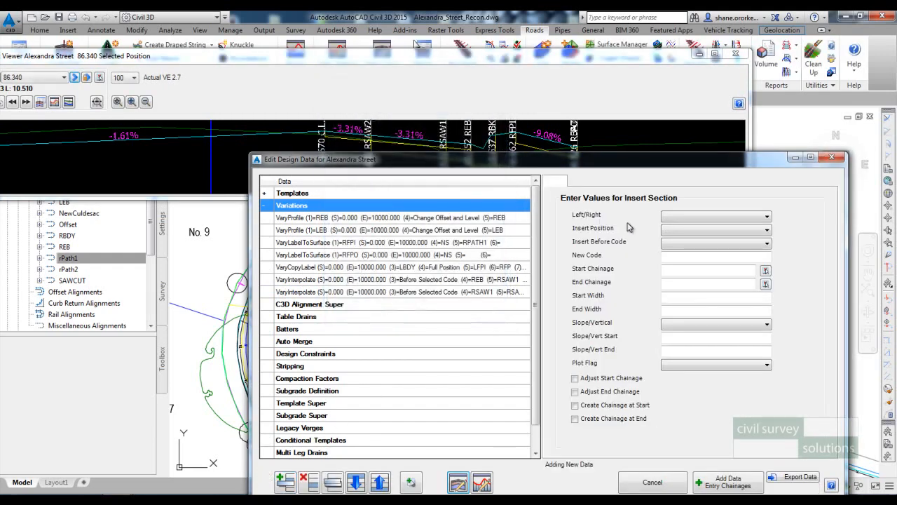
# - Set the new section to the Left side, positioned Before Selected Code LEB, with the new code LCL
pyautogui.click(677, 217)
pyautogui.click(676, 227)
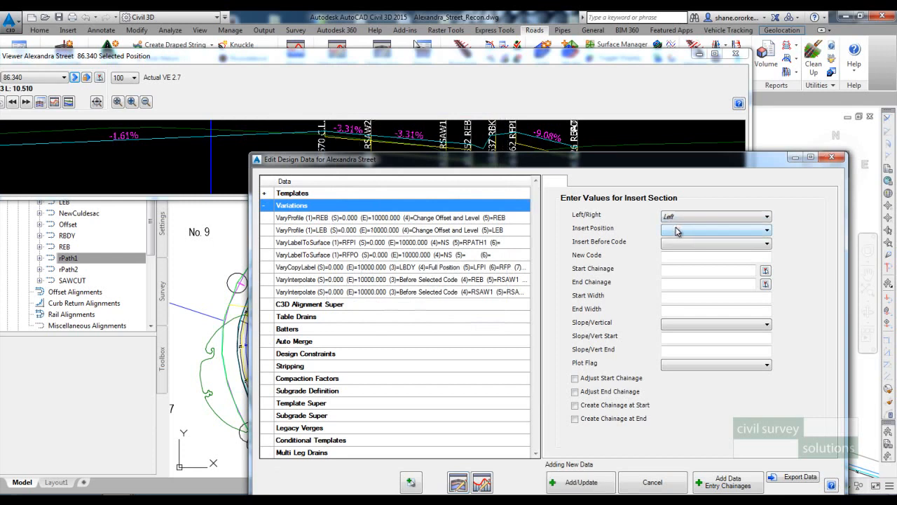
pyautogui.click(677, 230)
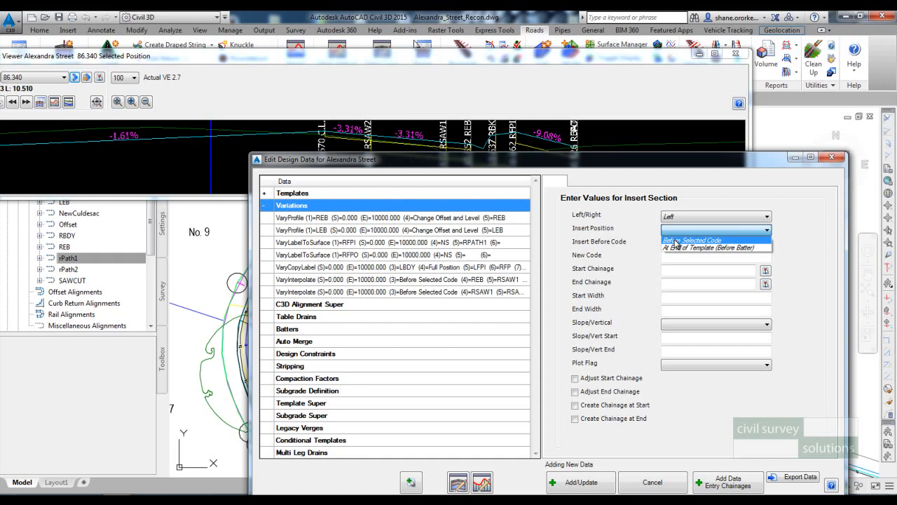
pyautogui.click(675, 241)
pyautogui.click(674, 243)
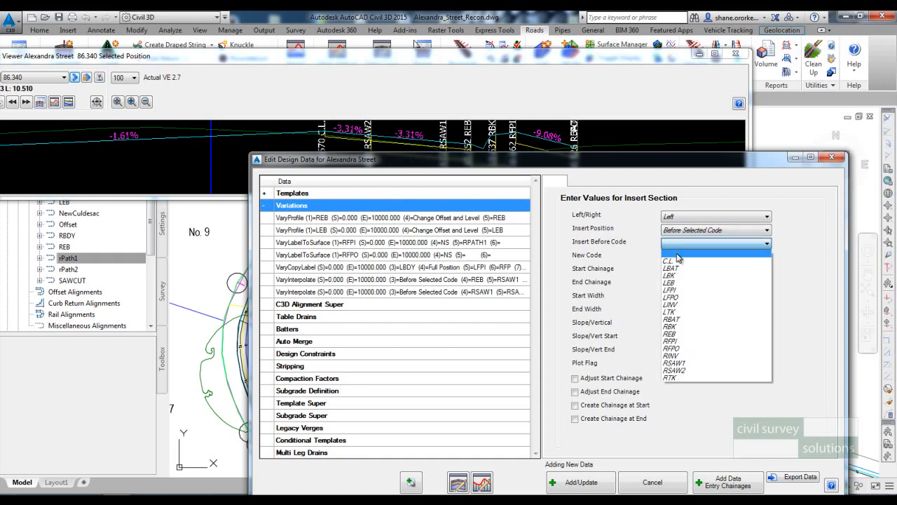
pyautogui.click(673, 282)
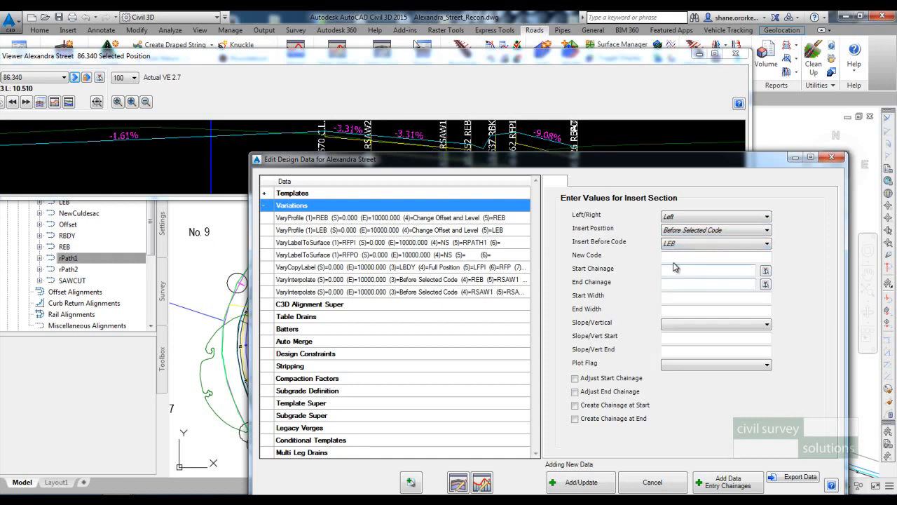
pyautogui.click(680, 255)
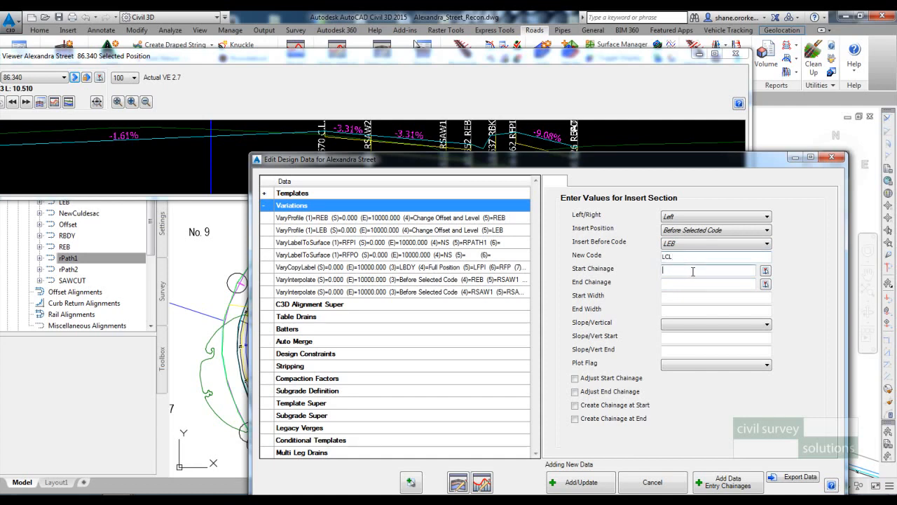
# - Give the LCL section a chainage range of 0 to 10000 and start and end widths of .01
pyautogui.click(692, 269)
pyautogui.click(680, 282)
pyautogui.write('10000')
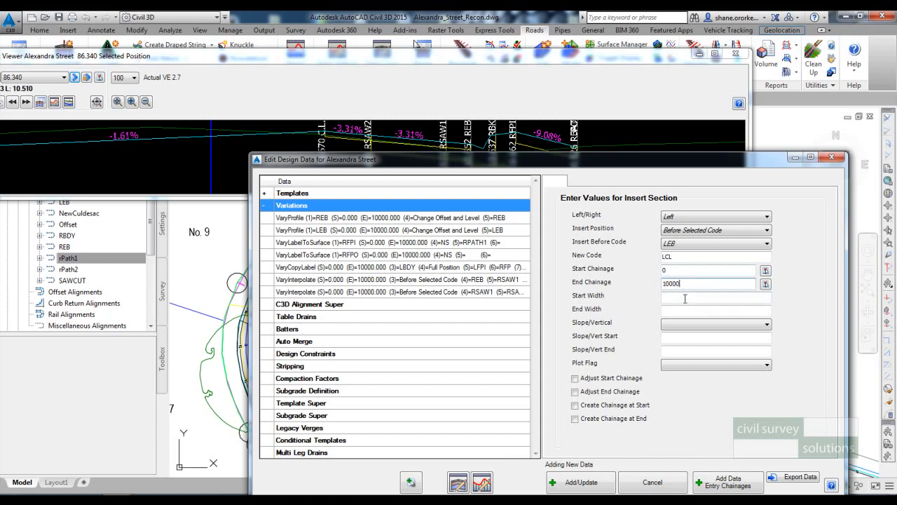
pyautogui.click(685, 297)
pyautogui.click(689, 308)
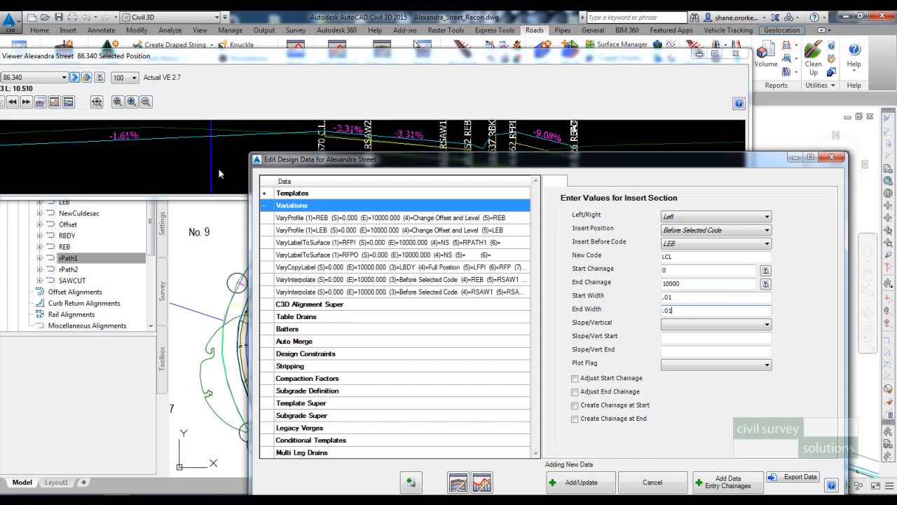
# - Set the section to Slope with start and end values of 0 and Plot Flag Yes, then add the variation and close the design form
pyautogui.click(671, 327)
pyautogui.click(673, 332)
pyautogui.click(674, 335)
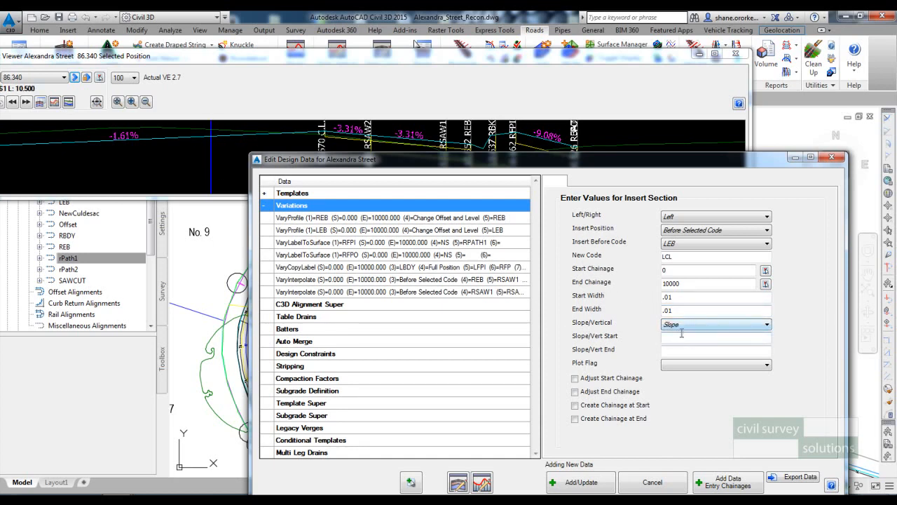
pyautogui.click(681, 351)
pyautogui.click(678, 366)
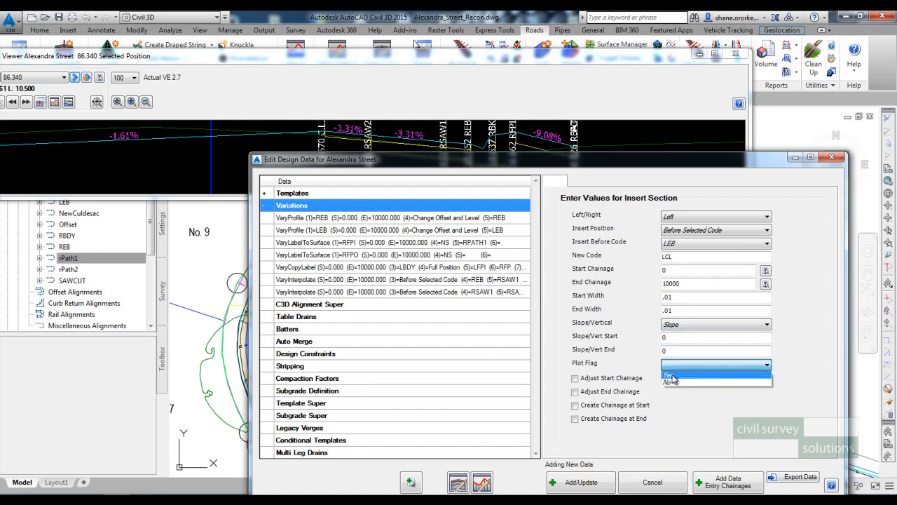
pyautogui.click(671, 375)
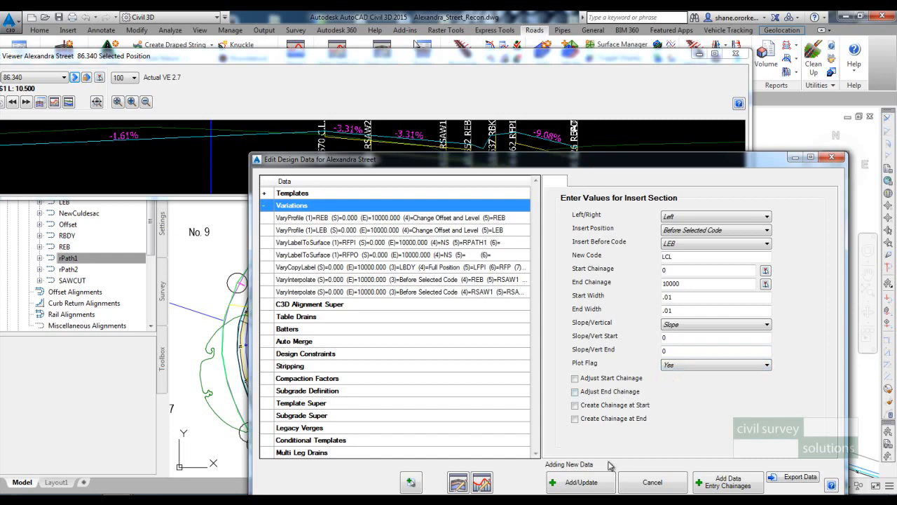
pyautogui.click(593, 482)
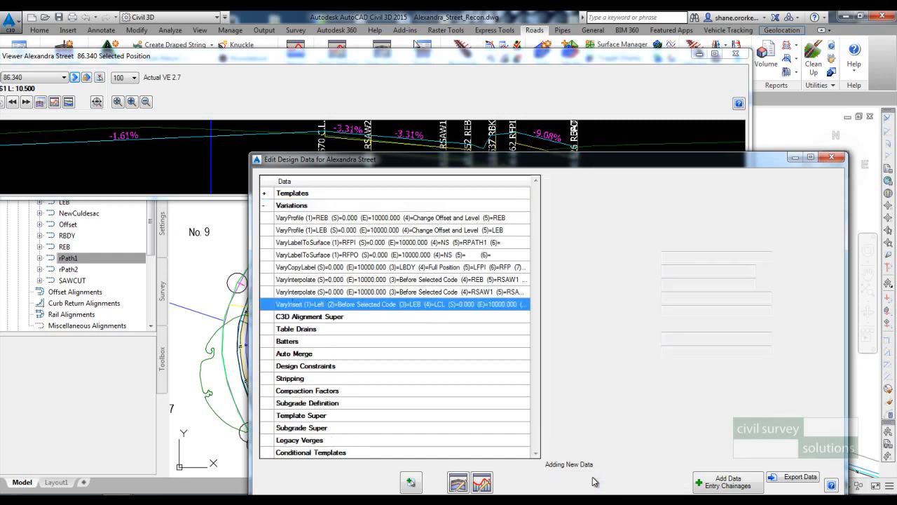
pyautogui.click(829, 158)
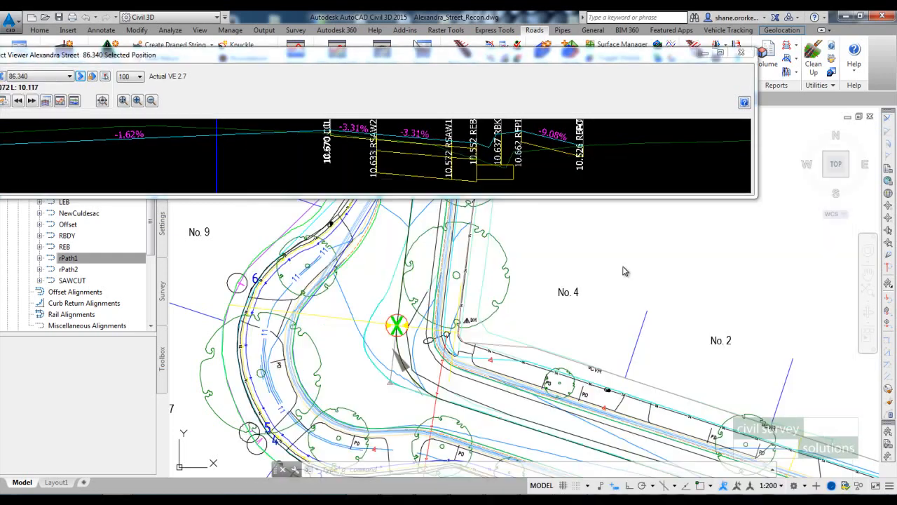
# - Start a String/Profile design for the Offset alignment beside the cross-section marker in plan
pyautogui.moveTo(501, 62); pyautogui.dragTo(527, 106)
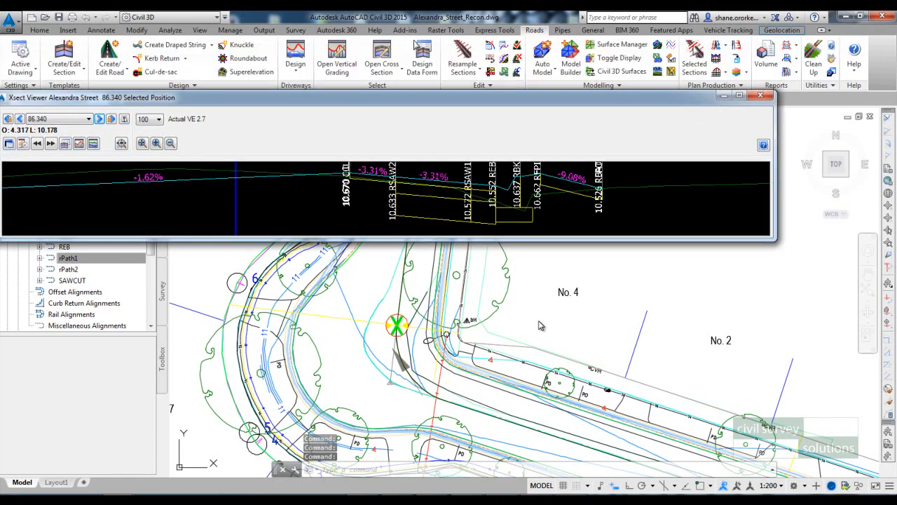
pyautogui.click(211, 47)
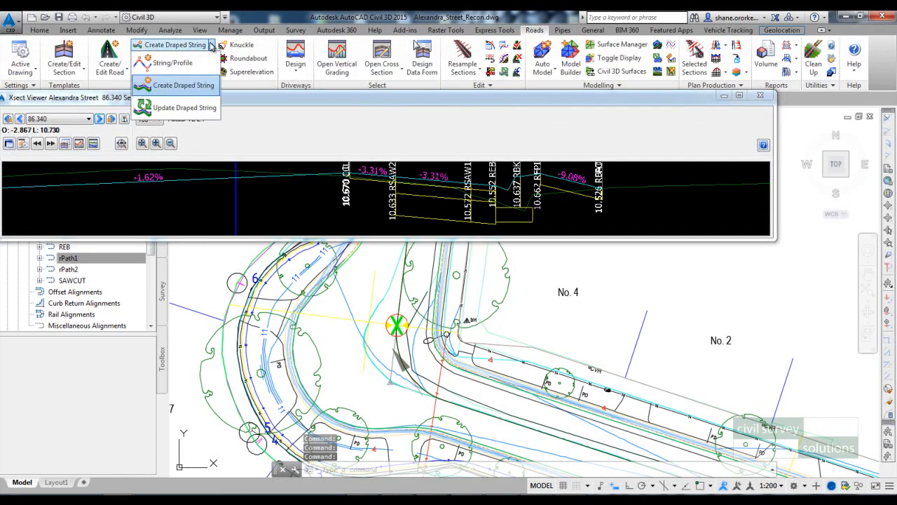
pyautogui.click(183, 62)
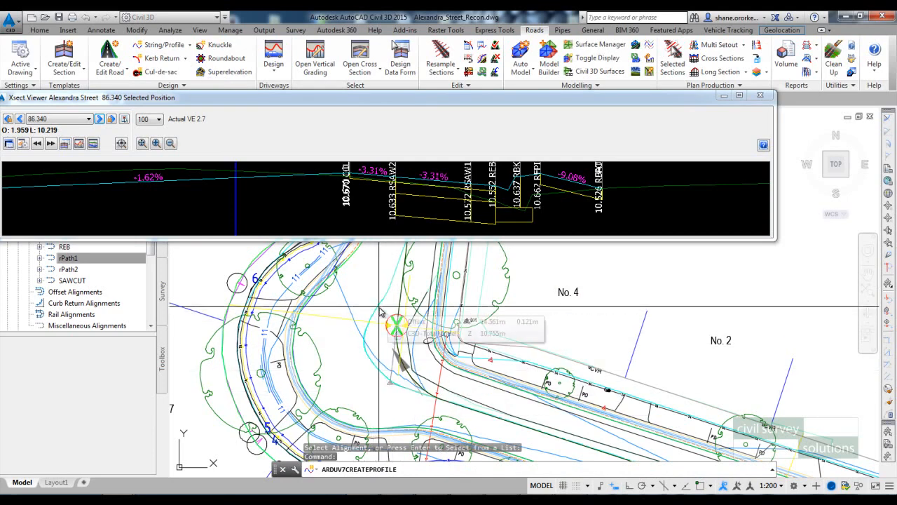
pyautogui.click(396, 324)
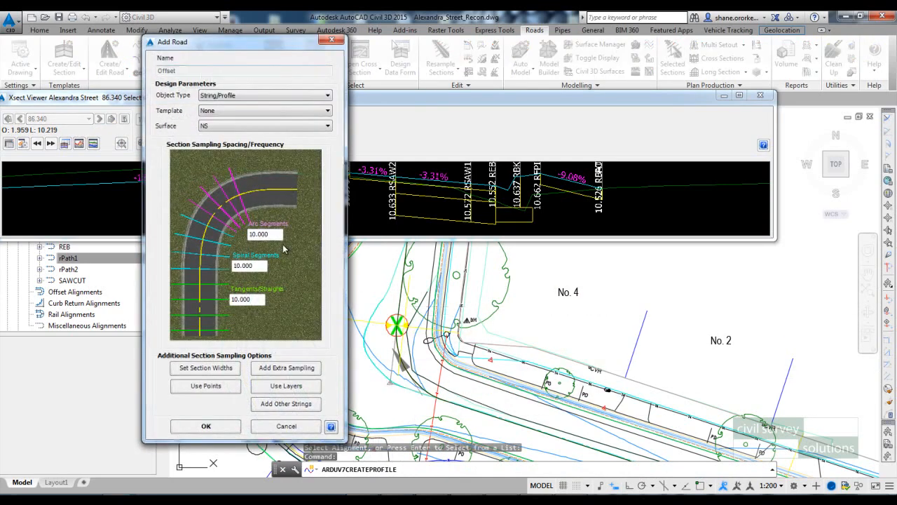
# - Set the arc, spiral and tangent sampling spacings to 1 and create the Offset string profile
pyautogui.doubleClick(281, 233)
pyautogui.write('1')
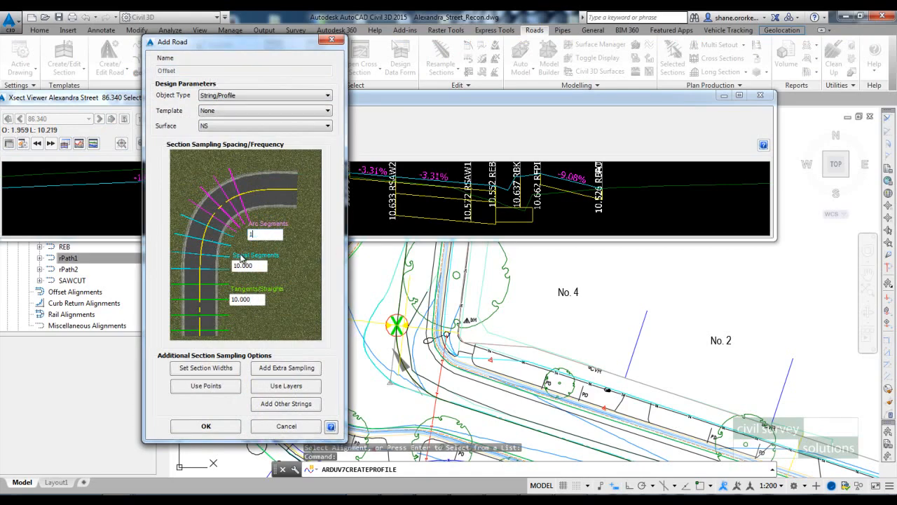
pyautogui.doubleClick(262, 264)
pyautogui.write('1')
pyautogui.doubleClick(261, 297)
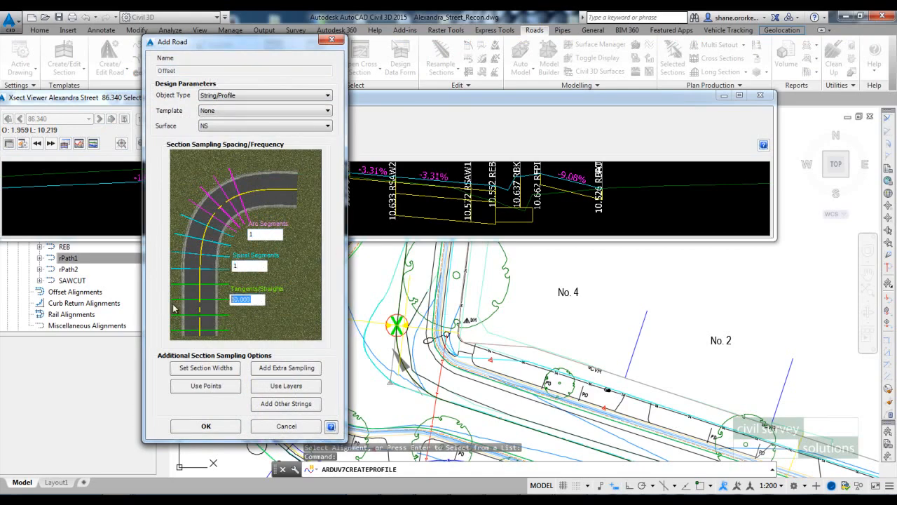
pyautogui.write('1')
pyautogui.click(206, 426)
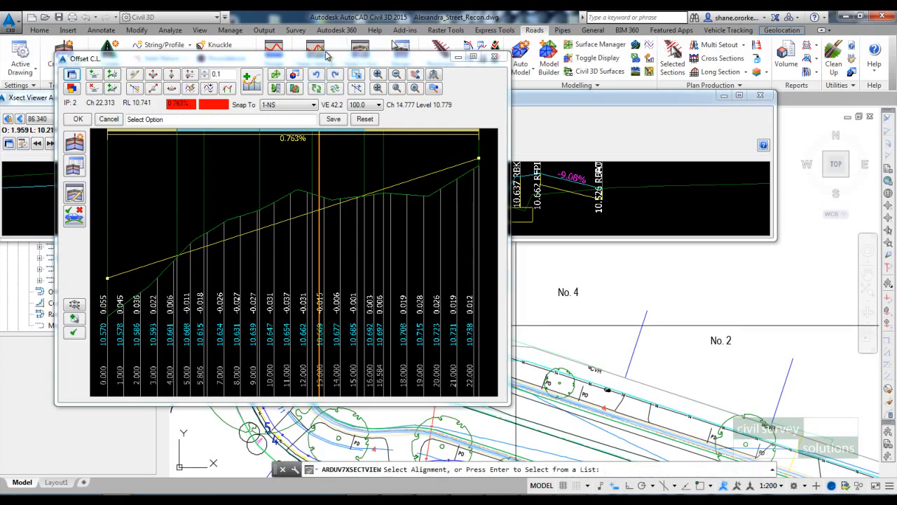
# - Place the Offset profile window below the cross-section viewer, leaving the plan around the section marker in view
pyautogui.moveTo(327, 56); pyautogui.dragTo(297, 235)
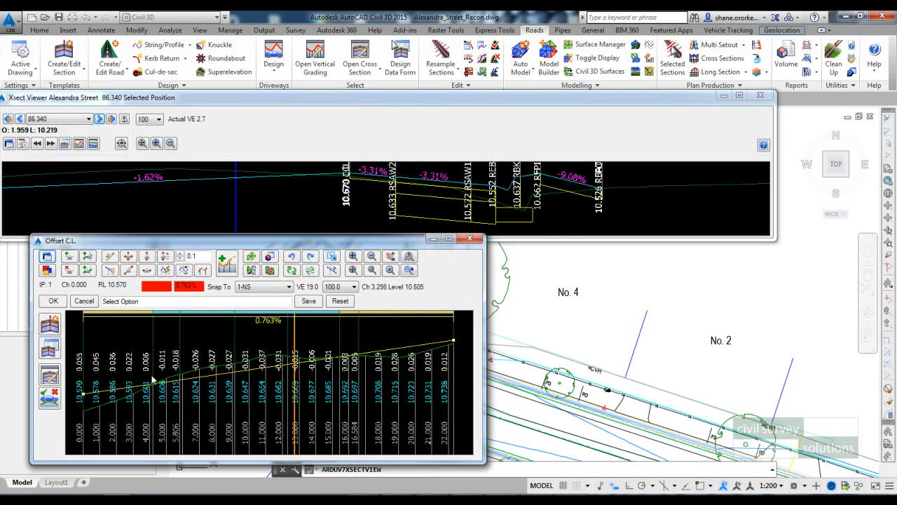
pyautogui.scroll(5, 628, 325)
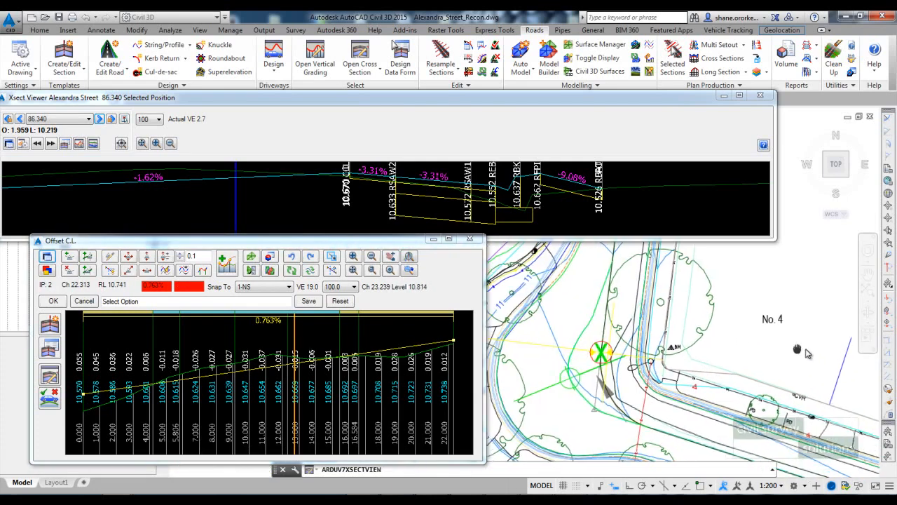
# - Start a Reference Line initial design for the Offset profile, using the design surface and 2 Points slope selection
pyautogui.moveTo(629, 324); pyautogui.dragTo(598, 322, button='middle')
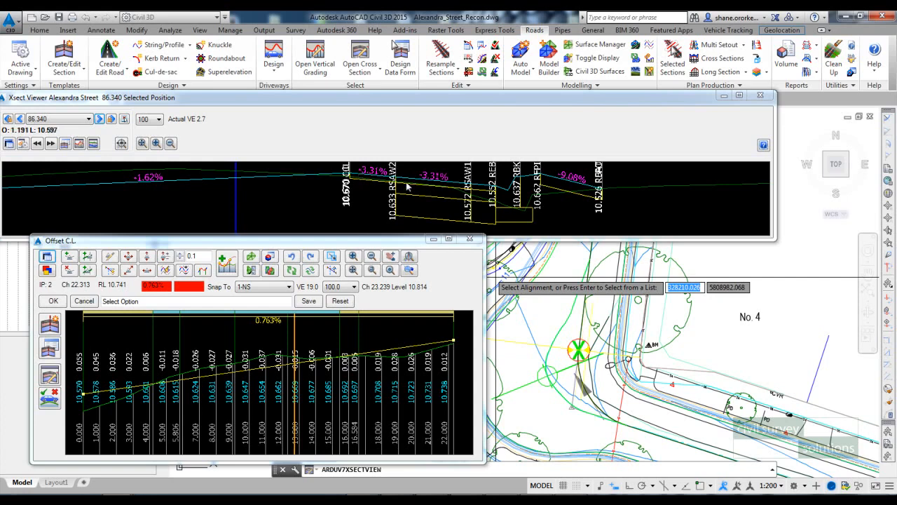
pyautogui.click(364, 178)
pyautogui.scroll(3, 365, 178)
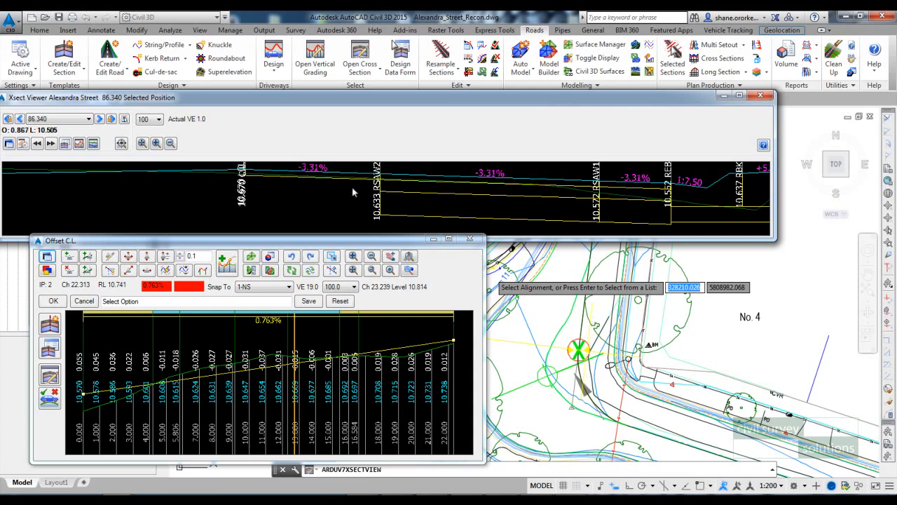
pyautogui.scroll(-3, 378, 191)
pyautogui.scroll(-2, 592, 325)
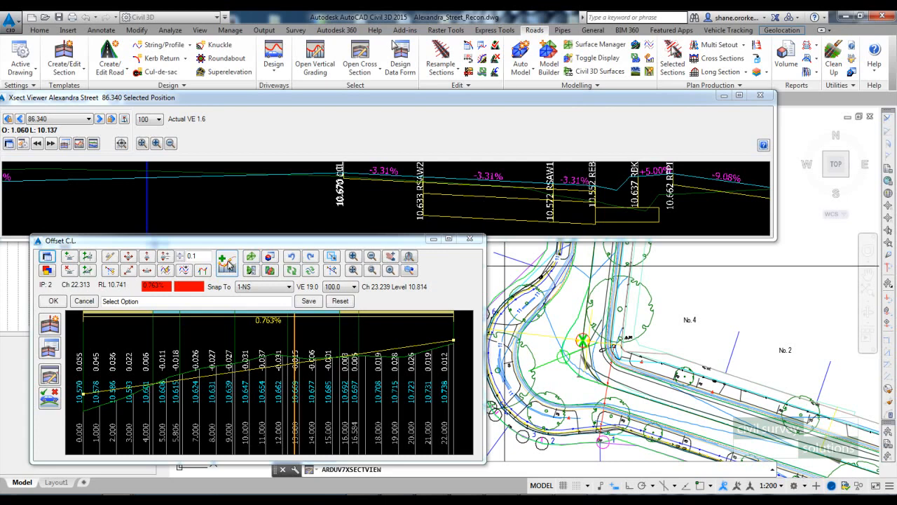
pyautogui.click(227, 262)
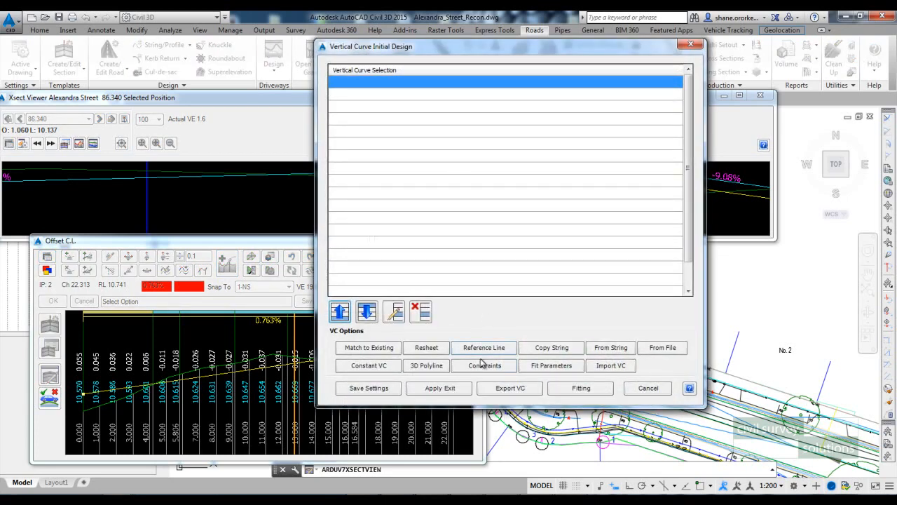
pyautogui.click(484, 347)
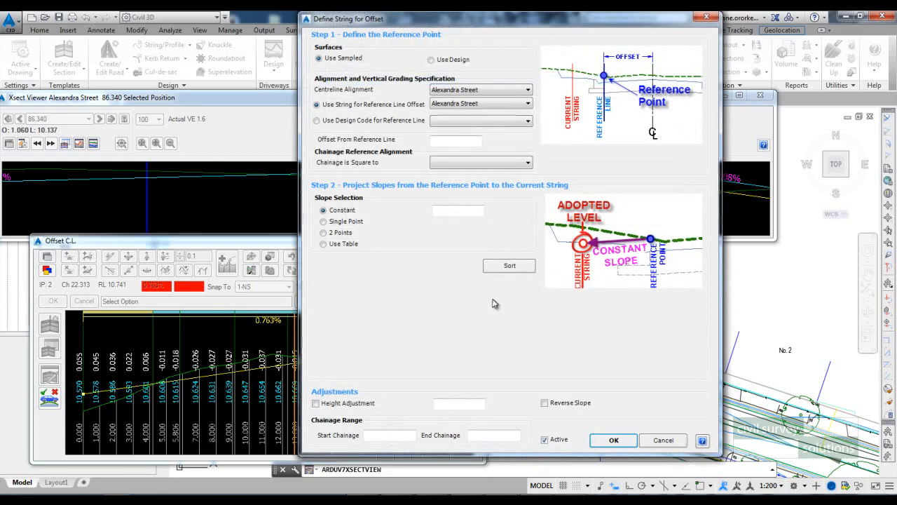
pyautogui.moveTo(429, 17); pyautogui.dragTo(282, 29)
pyautogui.click(293, 71)
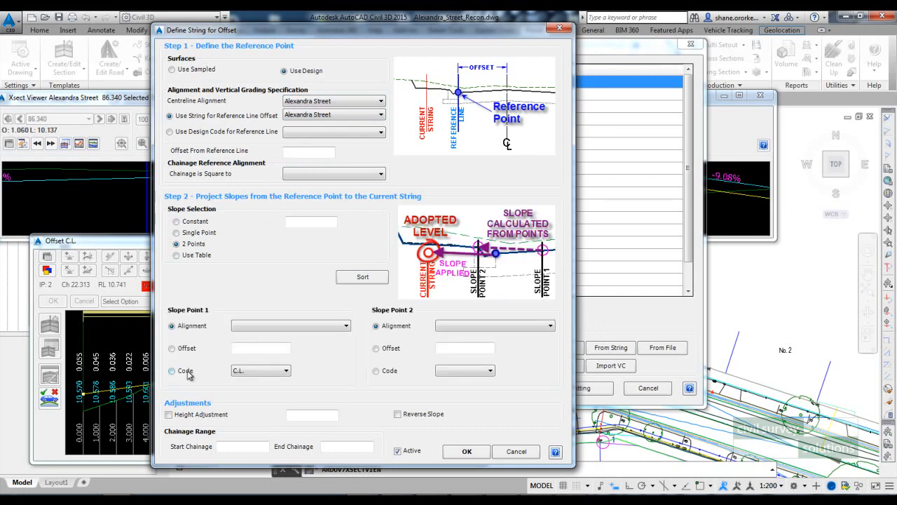
# - Define the projected slope by code, with C.L. as Slope Point 1 and RSAW2 as Slope Point 2
pyautogui.click(274, 372)
pyautogui.click(238, 380)
pyautogui.click(376, 371)
pyautogui.click(459, 371)
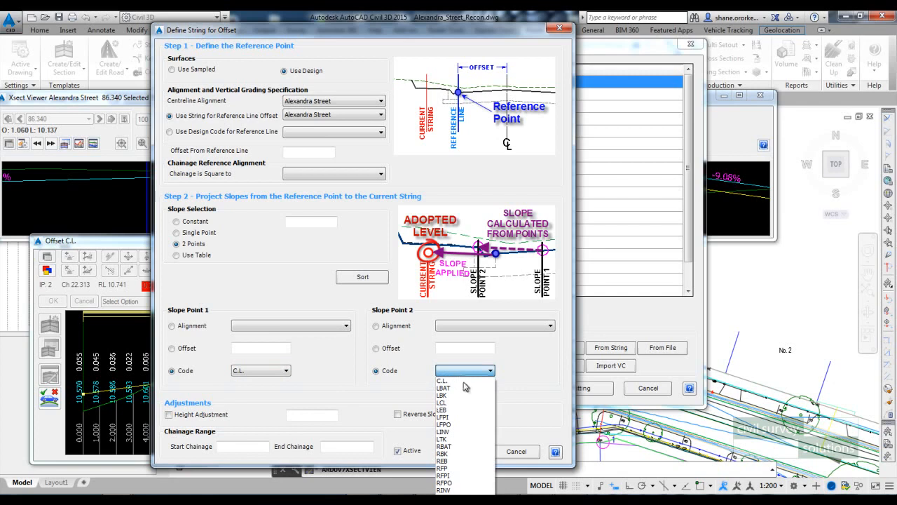
pyautogui.click(466, 498)
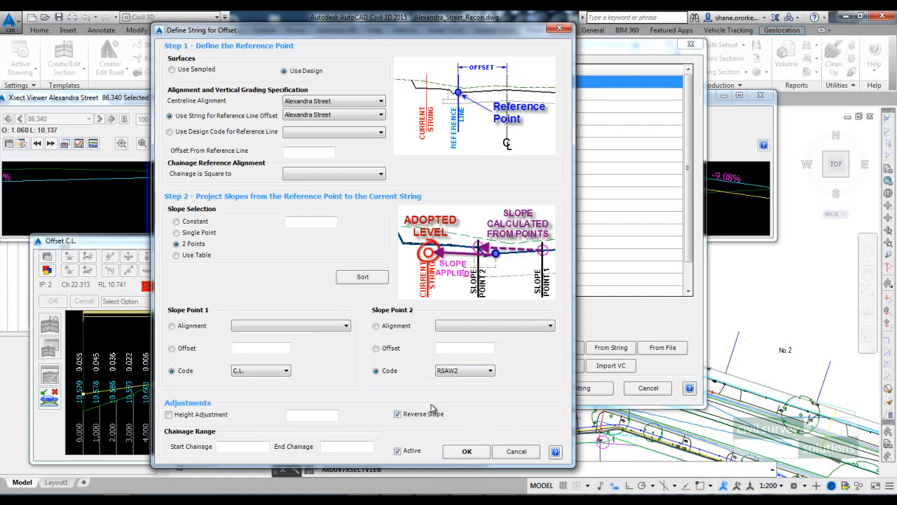
# - Set the chainage range to 0–10000 with Reverse Slope enabled, apply the reference line to the Offset profile and close the text report
pyautogui.click(257, 446)
pyautogui.write('0')
pyautogui.click(327, 446)
pyautogui.write('10000')
pyautogui.click(397, 415)
pyautogui.click(466, 451)
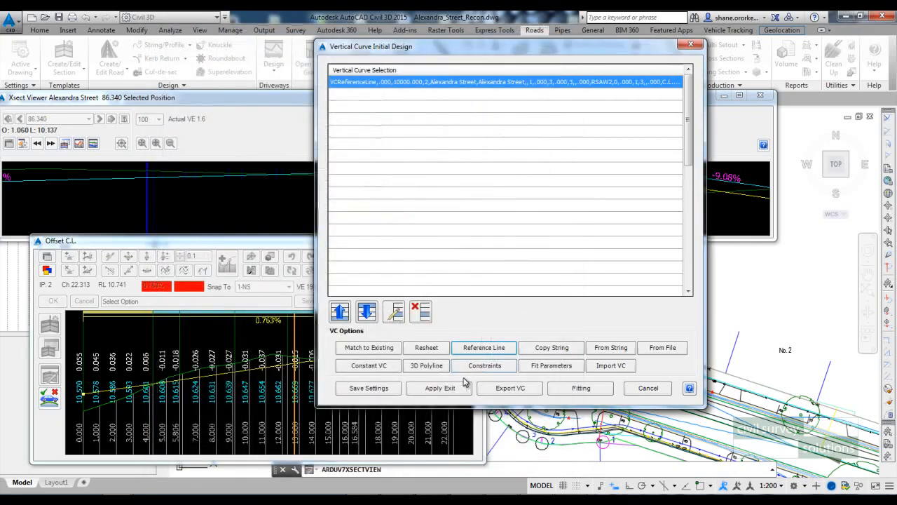
pyautogui.click(454, 388)
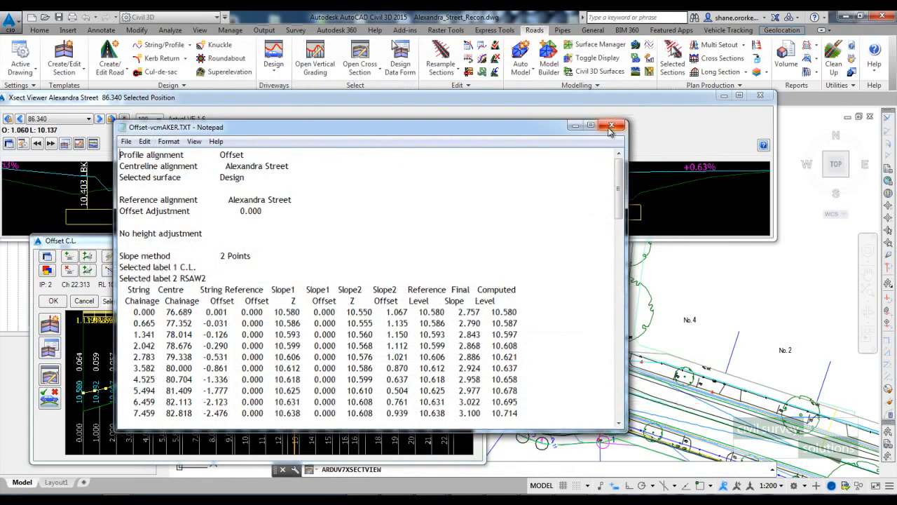
pyautogui.click(611, 126)
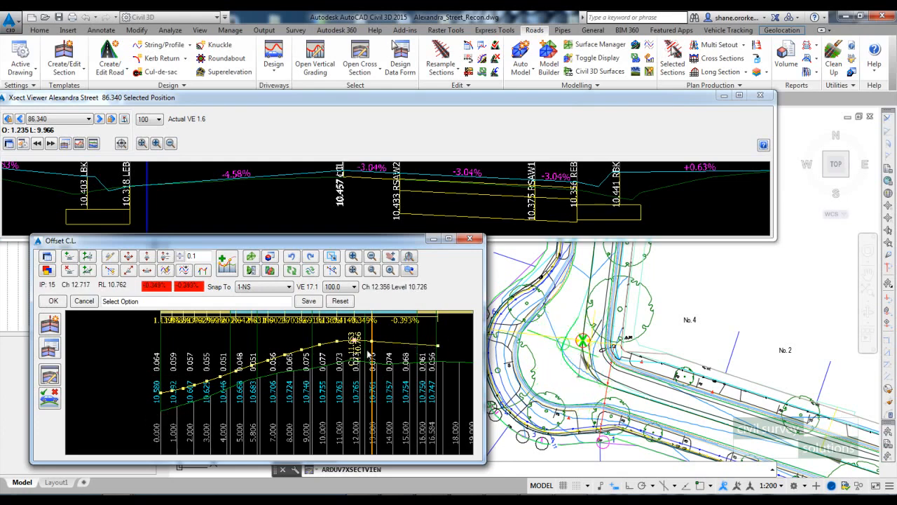
# - Open the design data form for the Alexandra Street alignment and place it clear of the section being reviewed
pyautogui.moveTo(388, 242); pyautogui.dragTo(361, 265)
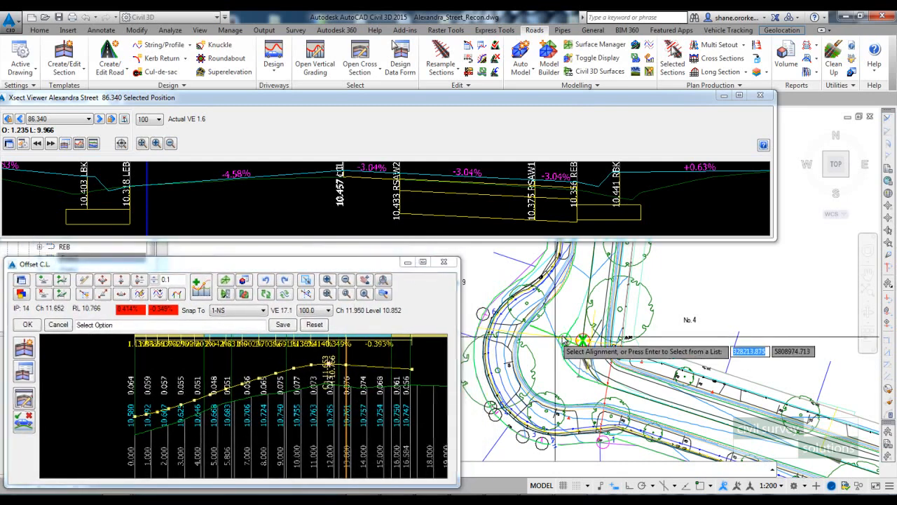
pyautogui.moveTo(653, 343); pyautogui.dragTo(582, 326, button='middle')
pyautogui.click(400, 59)
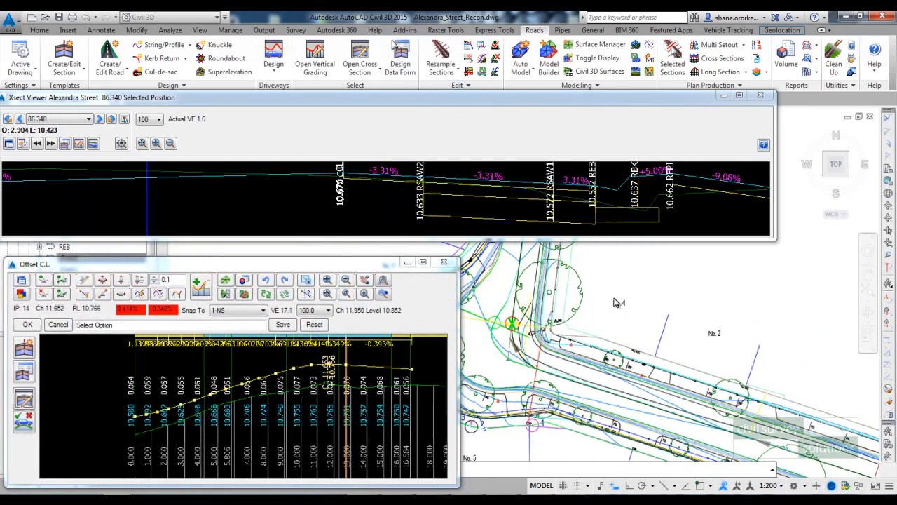
pyautogui.click(602, 393)
pyautogui.click(643, 458)
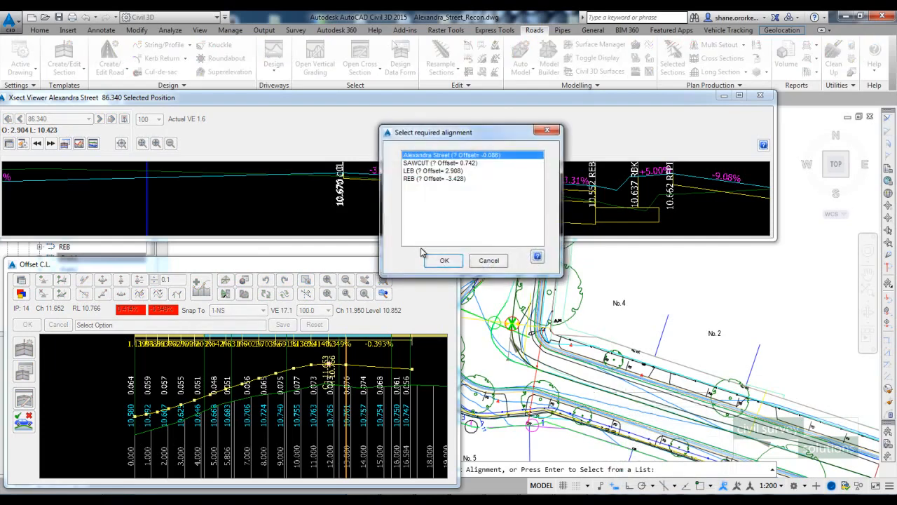
pyautogui.click(450, 261)
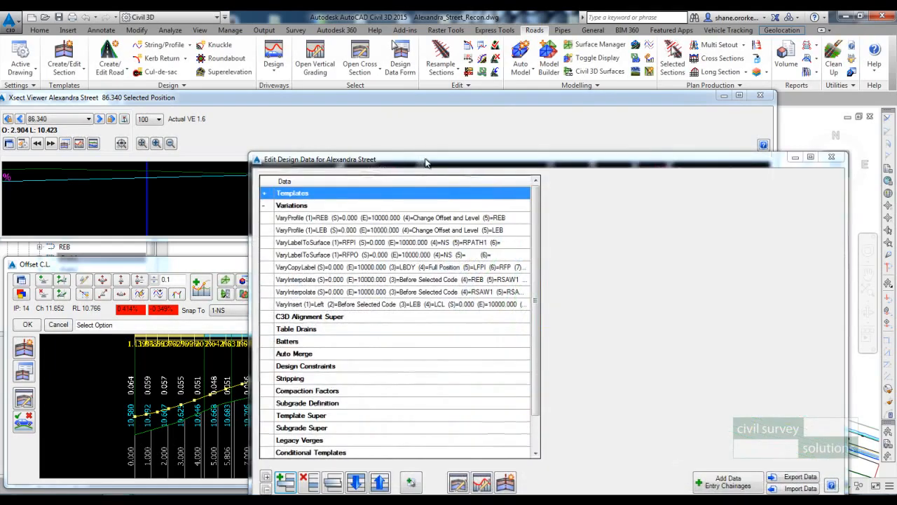
pyautogui.moveTo(426, 159); pyautogui.dragTo(622, 178)
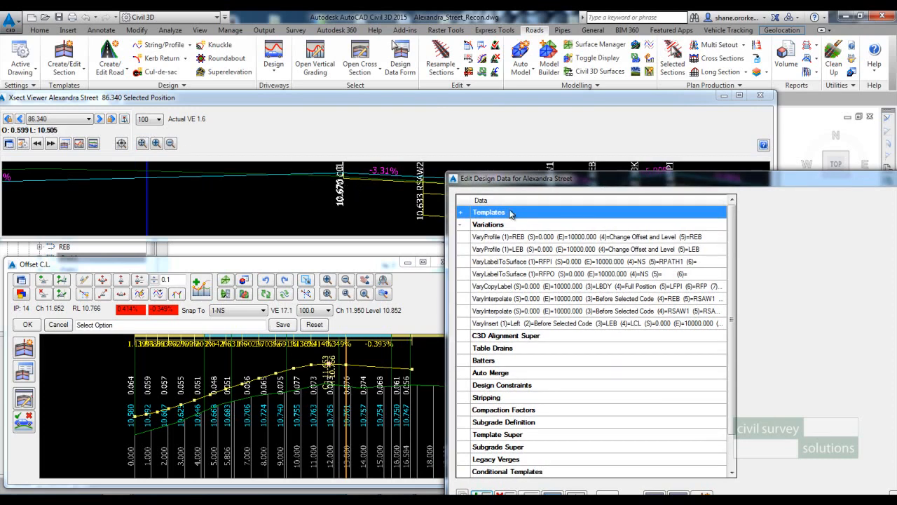
pyautogui.moveTo(548, 178); pyautogui.dragTo(459, 95)
# - Add a Set Code Offsets &/or Levels to String variation at the end of the Alexandra Street variations
pyautogui.click(396, 418)
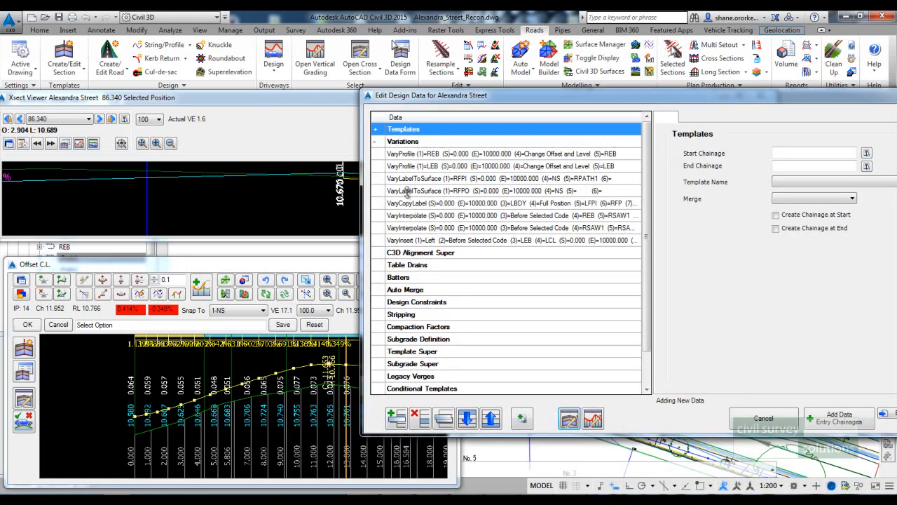
pyautogui.click(405, 142)
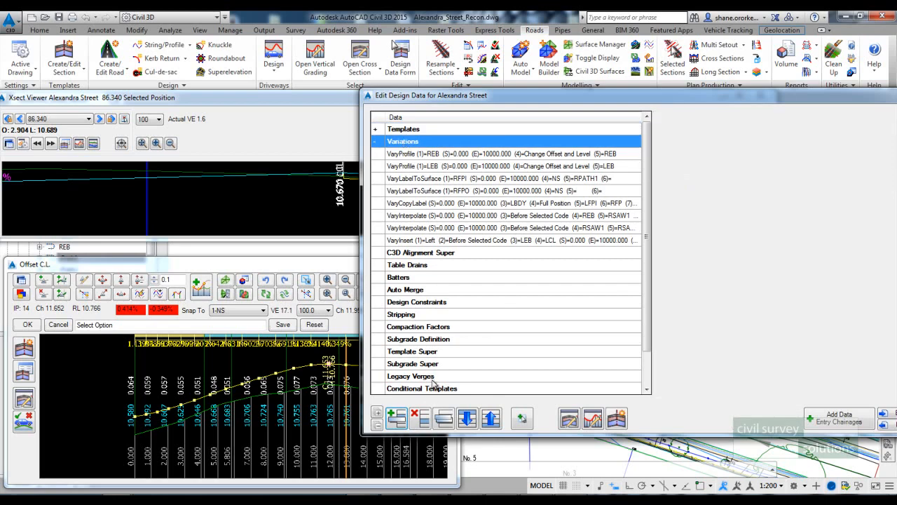
pyautogui.click(396, 418)
pyautogui.click(400, 147)
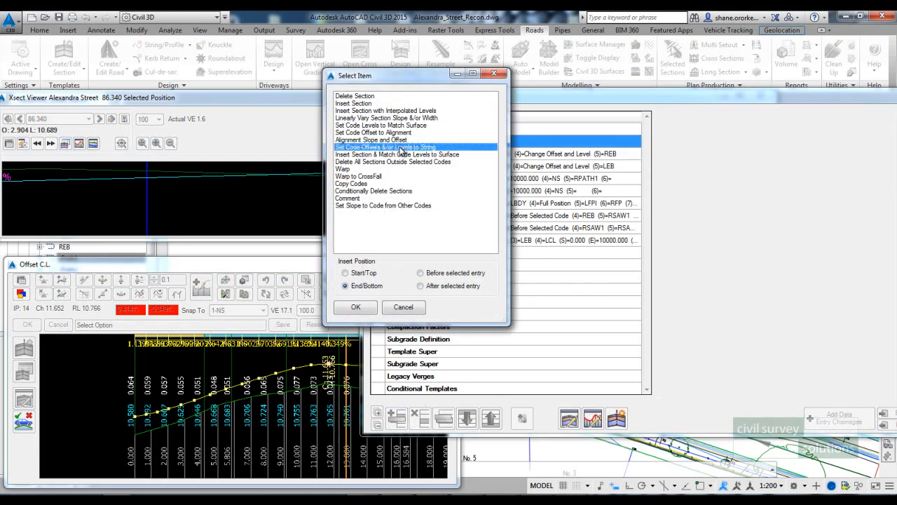
pyautogui.click(354, 313)
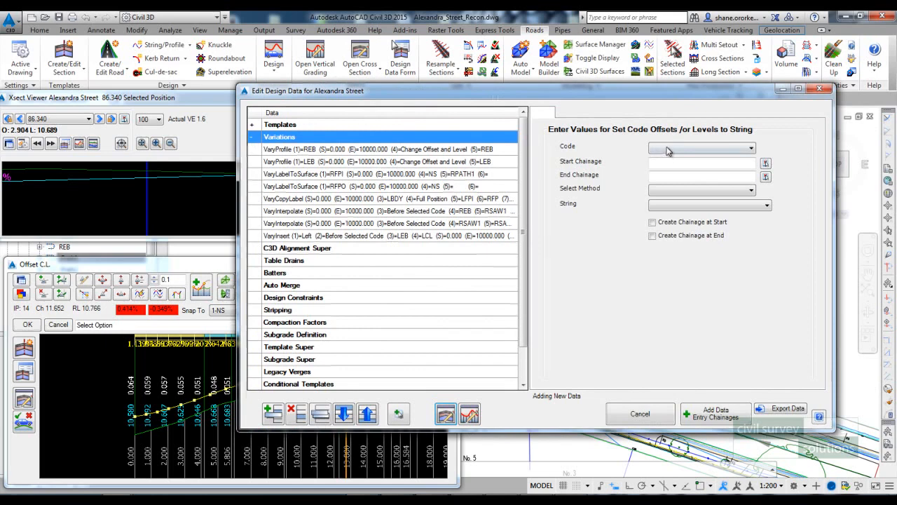
# - Set the variation's code to LCL with a start chainage of 0 and an end chainage of 10000
pyautogui.click(669, 149)
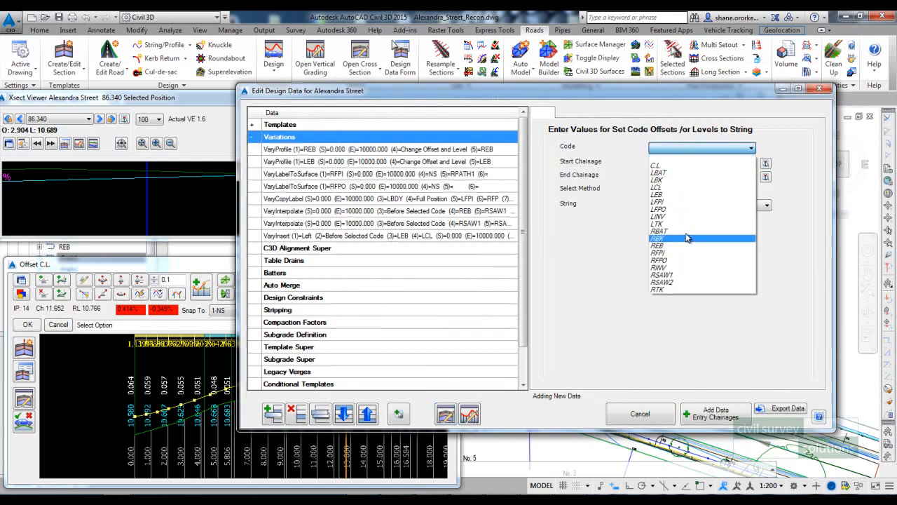
pyautogui.click(670, 187)
pyautogui.click(665, 163)
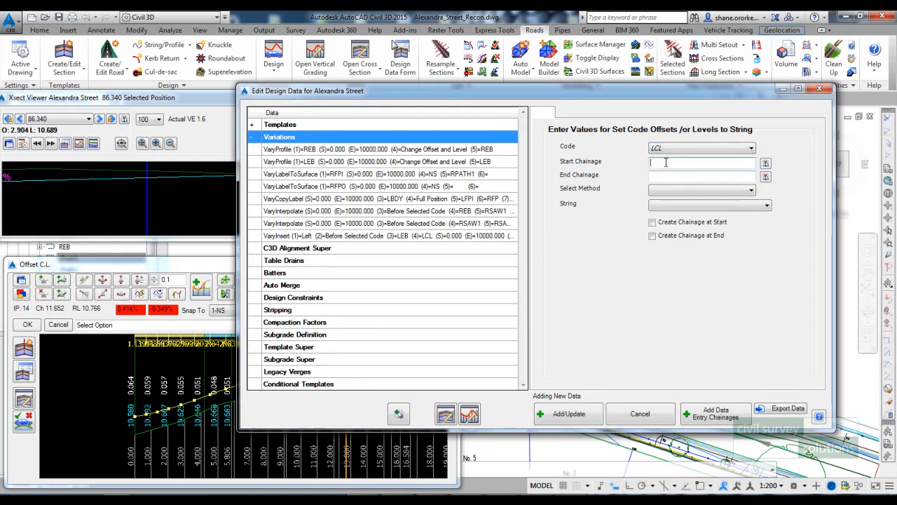
pyautogui.click(658, 177)
pyautogui.write('10000')
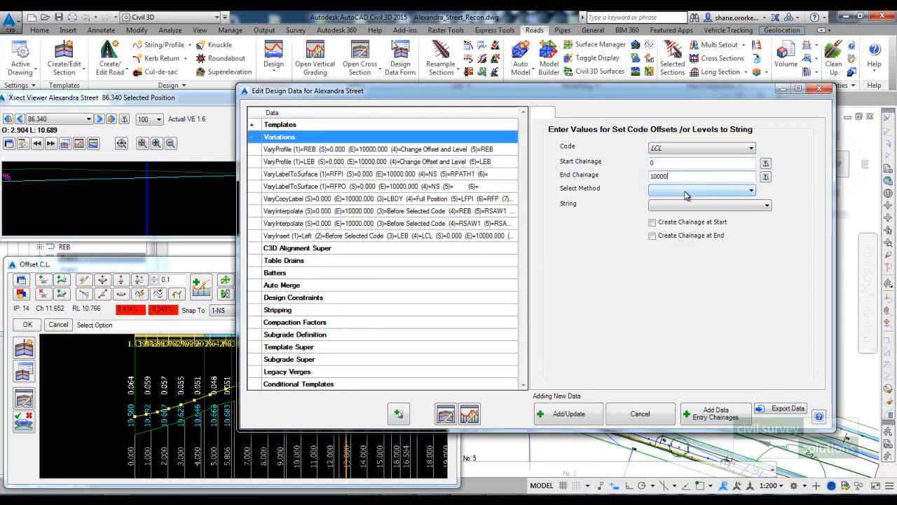
# - Set the method to Change Offset and Level and the string to Offset, then add the variation and close the design form
pyautogui.click(684, 191)
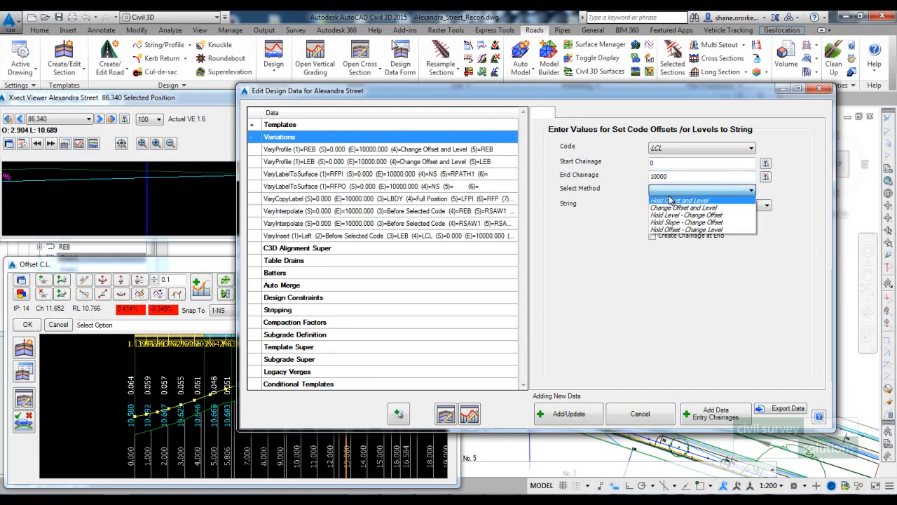
pyautogui.click(671, 207)
pyautogui.click(671, 204)
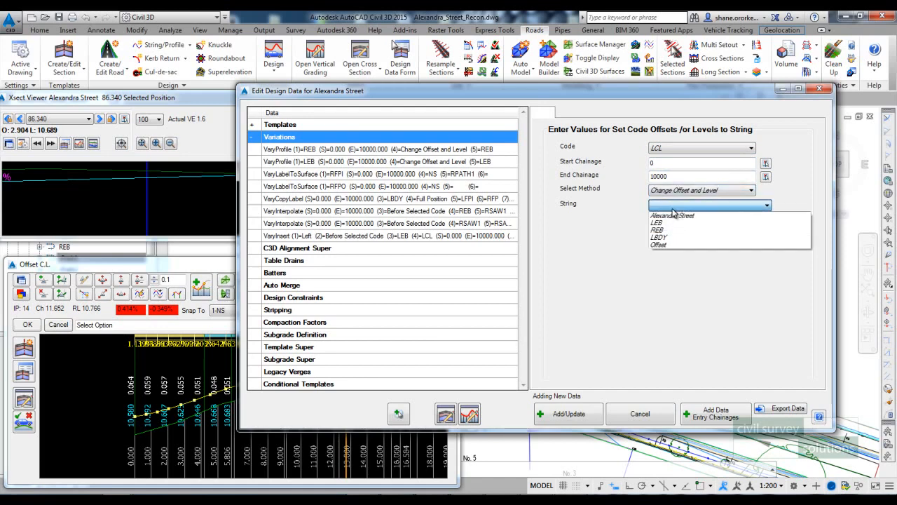
pyautogui.click(667, 245)
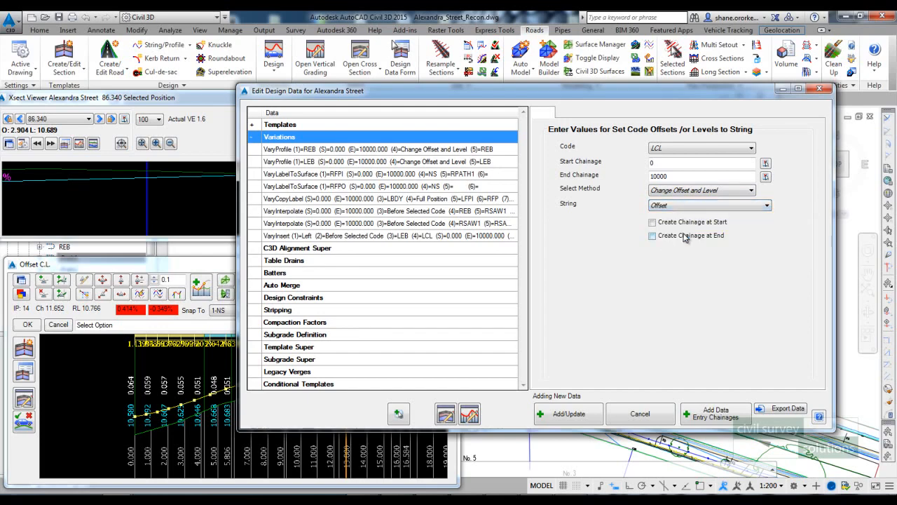
pyautogui.click(576, 414)
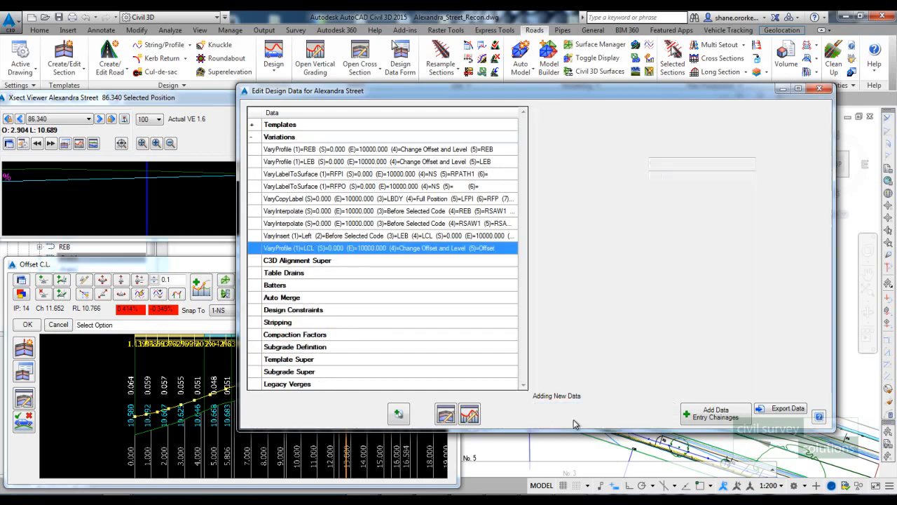
pyautogui.click(819, 88)
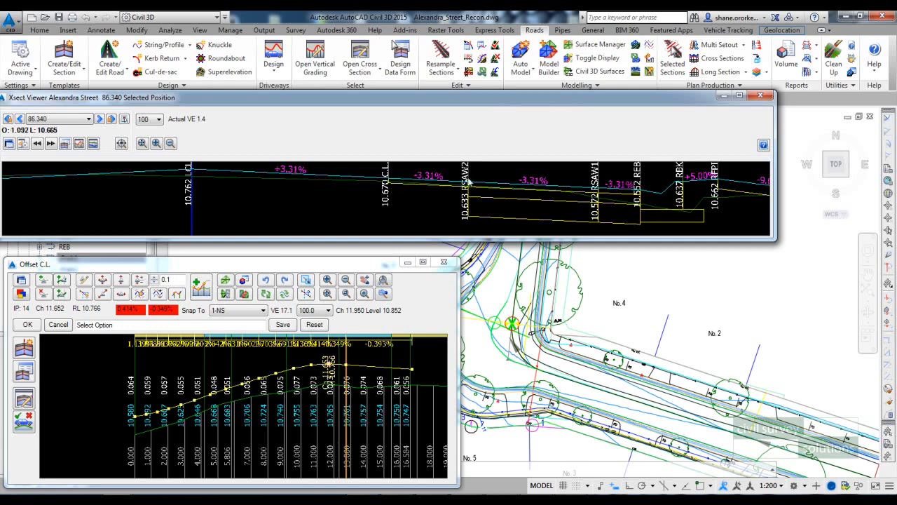
# - Step through the Alexandra Street cross-sections between chainages 76.689 and 90.000, examining the LCL code's position and crossfall against the plan marker
pyautogui.moveTo(475, 107); pyautogui.dragTo(537, 94)
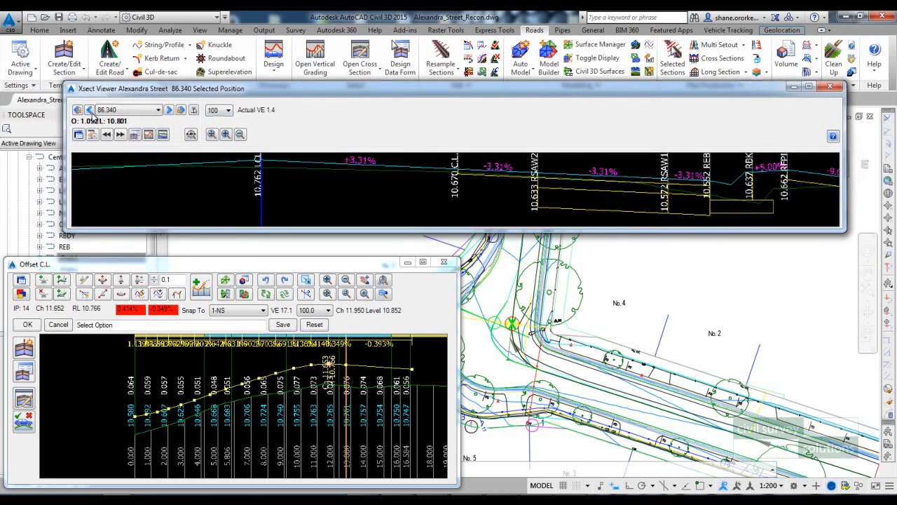
pyautogui.click(89, 110)
pyautogui.click(90, 110)
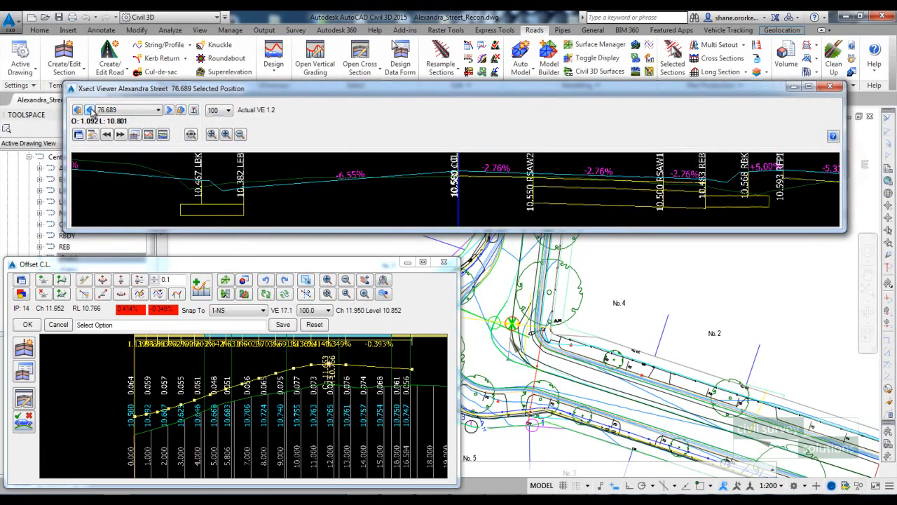
pyautogui.click(168, 110)
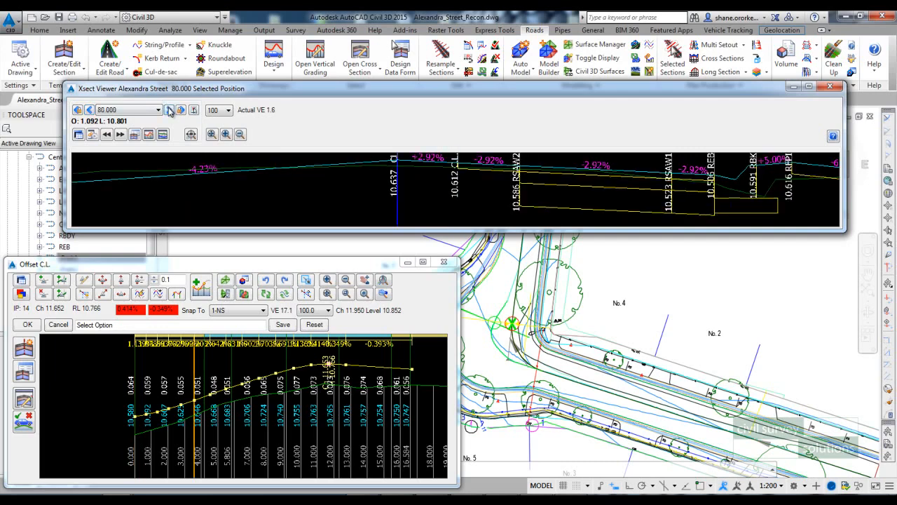
pyautogui.click(169, 110)
pyautogui.click(500, 319)
pyautogui.moveTo(499, 331); pyautogui.dragTo(611, 360, button='middle')
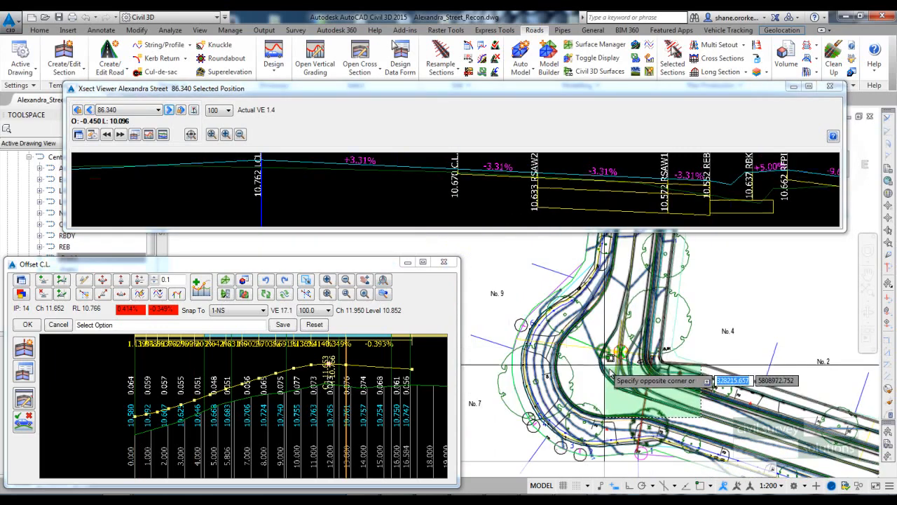
pyautogui.press('Escape')
pyautogui.scroll(2, 612, 360)
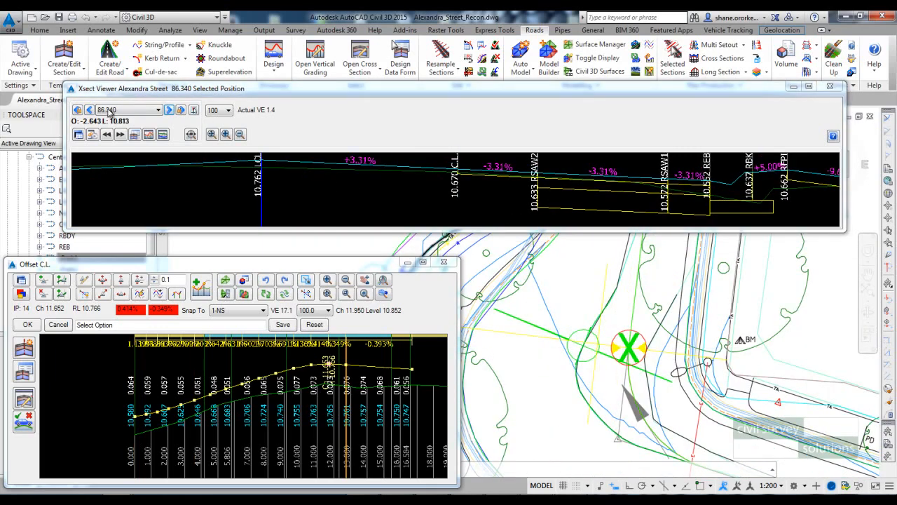
pyautogui.click(168, 110)
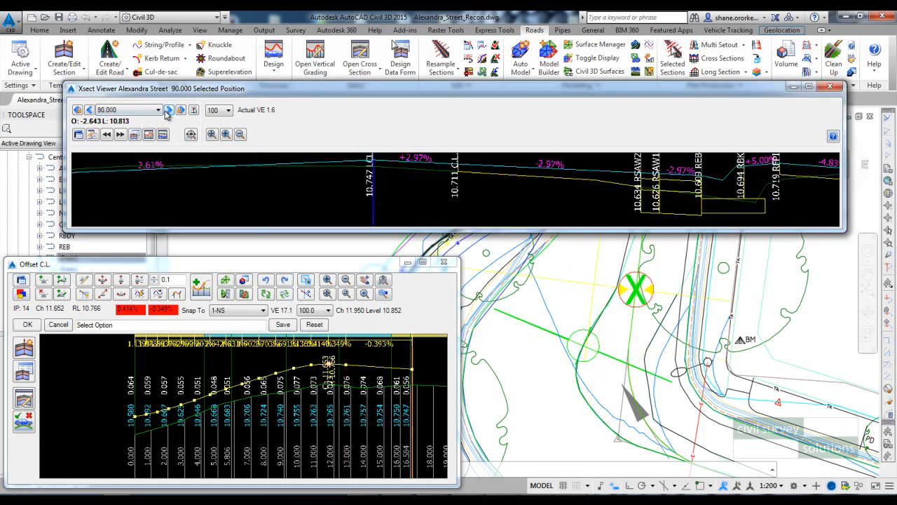
pyautogui.click(90, 110)
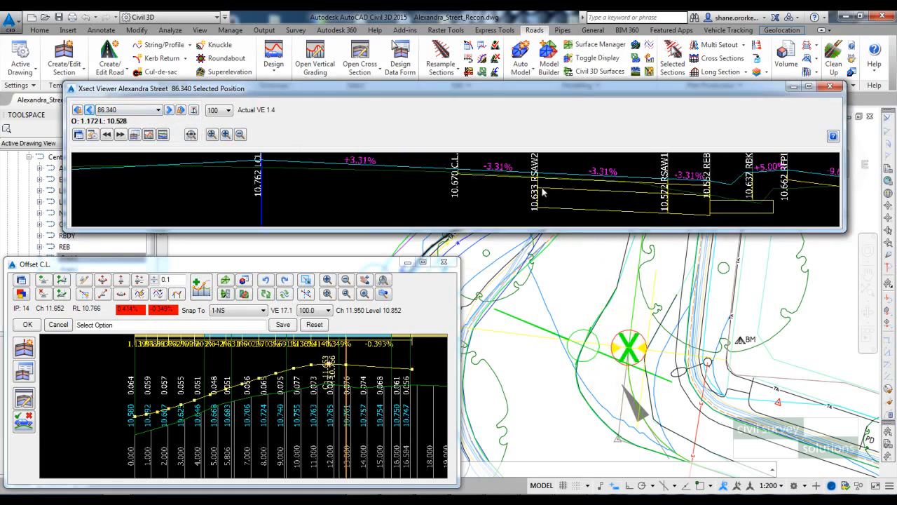
pyautogui.click(90, 110)
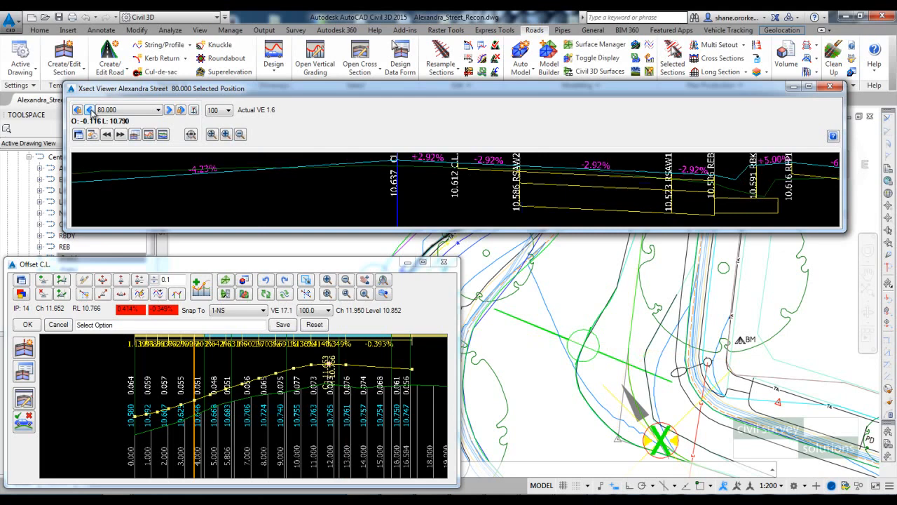
pyautogui.click(90, 110)
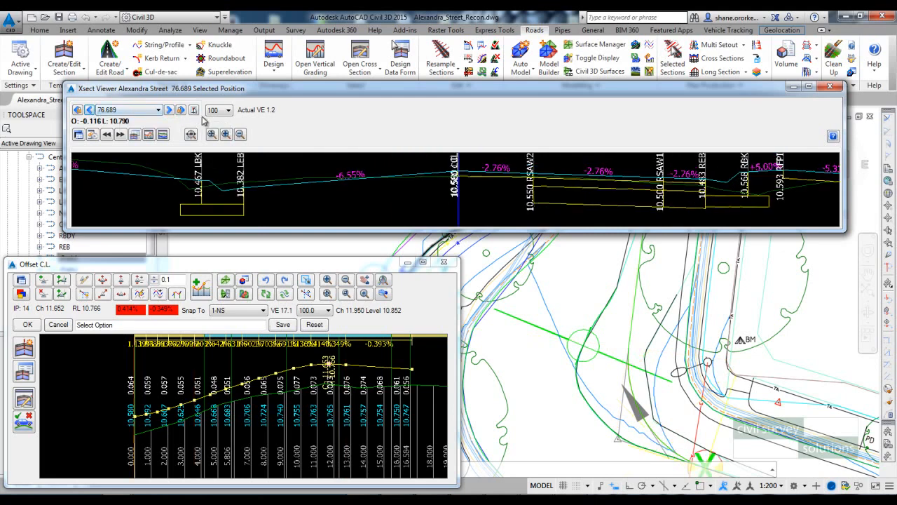
pyautogui.click(171, 112)
pyautogui.click(171, 112)
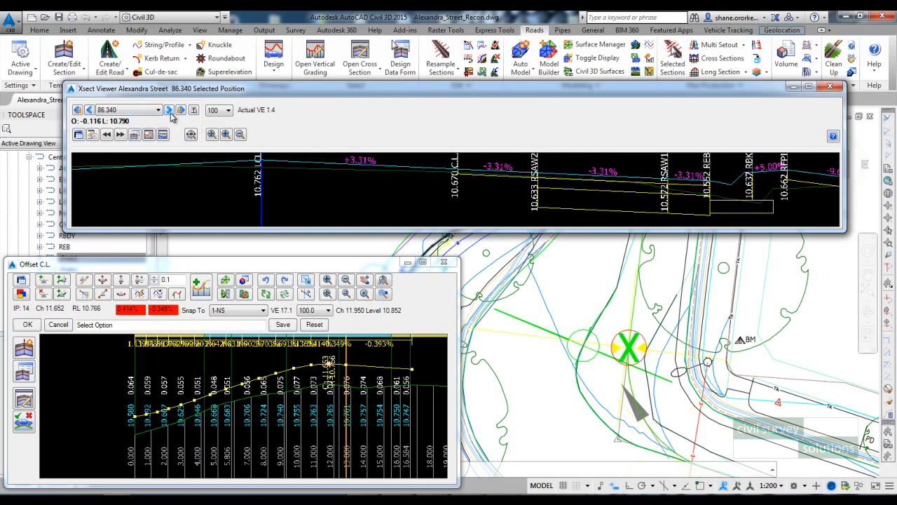